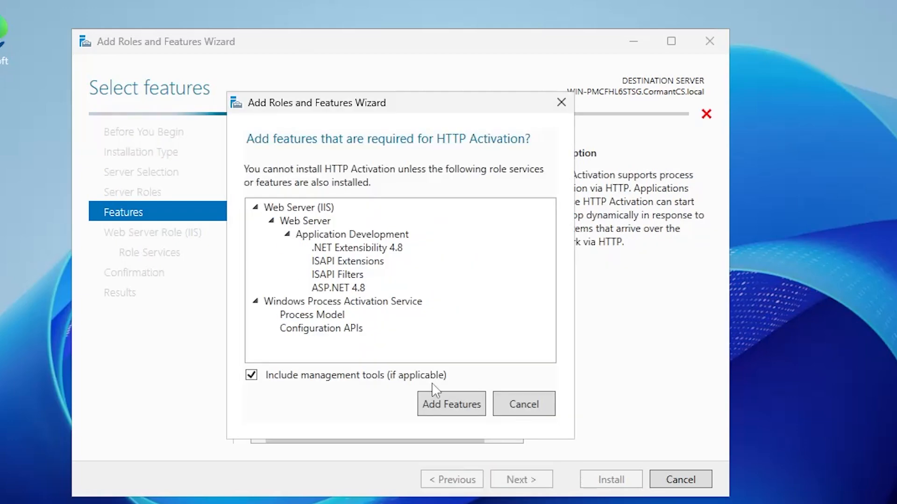
Add the features required for HTTP Activation and continue to the Web Server role services
click(307, 286)
scroll(387, 321, down, 2)
click(538, 481)
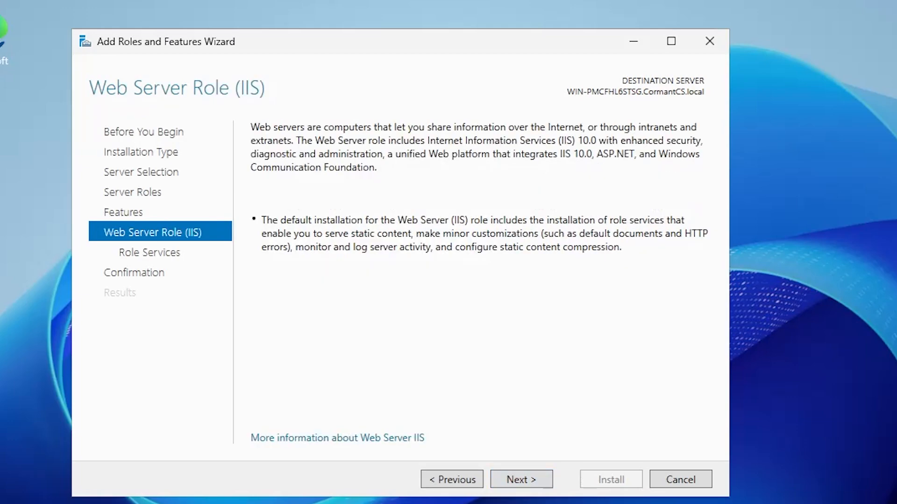
click(521, 480)
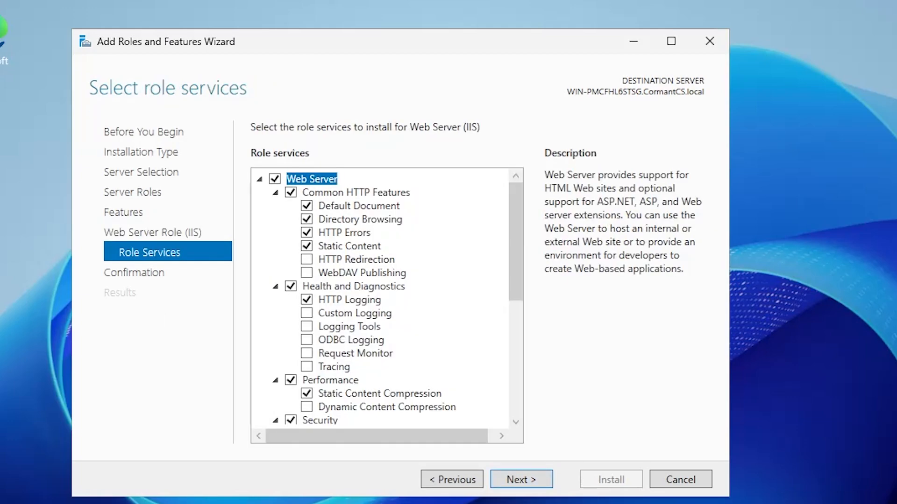
Add HTTP Redirection, Dynamic Content Compression, Basic and Windows Authentication, and IP and Domain Restrictions
click(307, 259)
scroll(421, 318, down, 2)
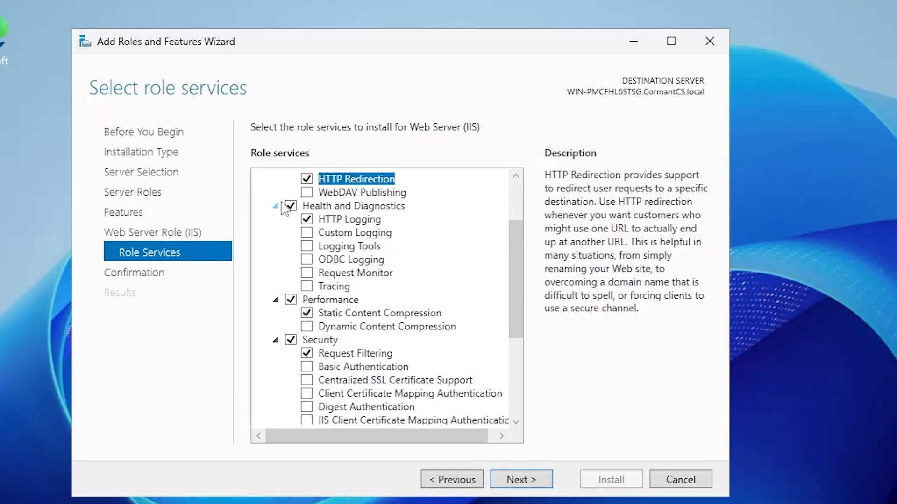
click(291, 207)
scroll(446, 317, down, 1)
click(307, 286)
scroll(509, 307, down, 2)
click(307, 244)
click(306, 311)
click(307, 339)
Add the .NET Extensibility 3.5, ASP and ASP.NET 3.5 application development services
double_click(336, 352)
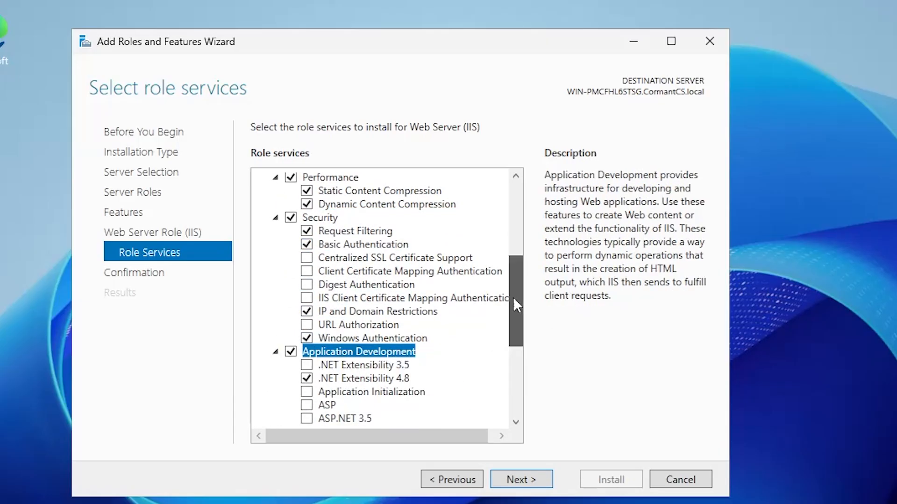
scroll(516, 299, down, 3)
click(306, 232)
click(451, 413)
click(307, 277)
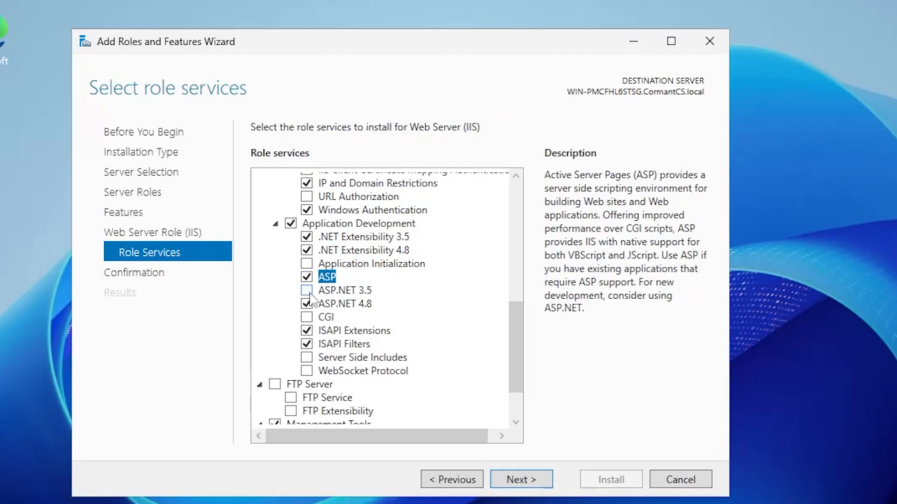
click(306, 290)
Add IIS 6 Management Compatibility, Management Scripts and Tools and Management Service, then install
scroll(513, 319, down, 2)
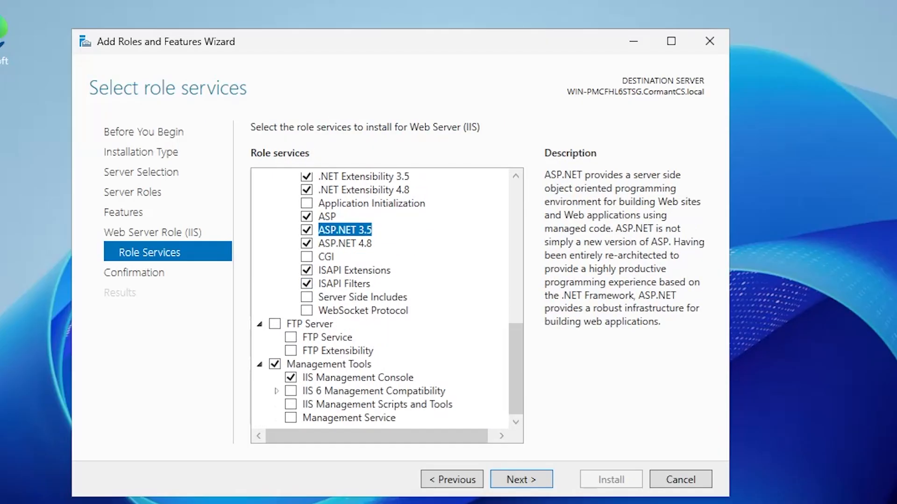
click(277, 392)
click(290, 392)
scroll(380, 375, down, 1)
click(306, 378)
click(453, 414)
click(291, 405)
click(291, 419)
click(532, 481)
click(610, 481)
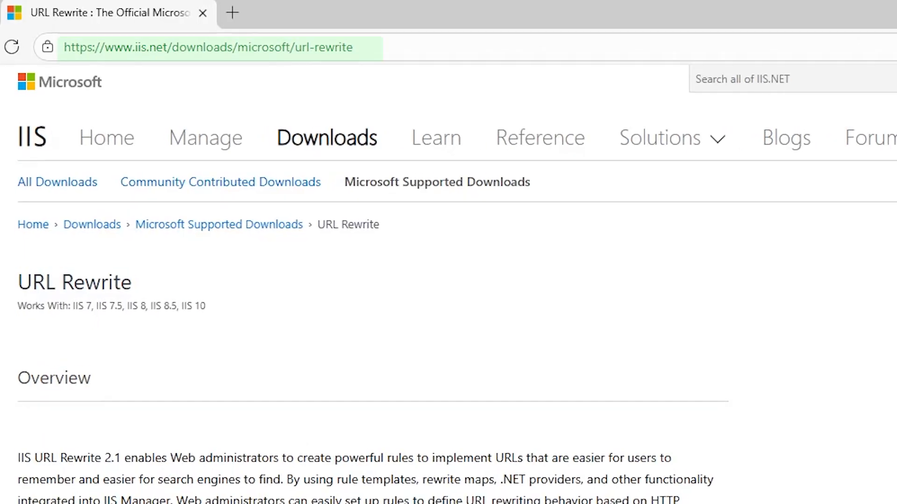
Download the English x64 URL Rewrite Module 2.1 installer and install it, accepting the licence
scroll(449, 280, down, 15)
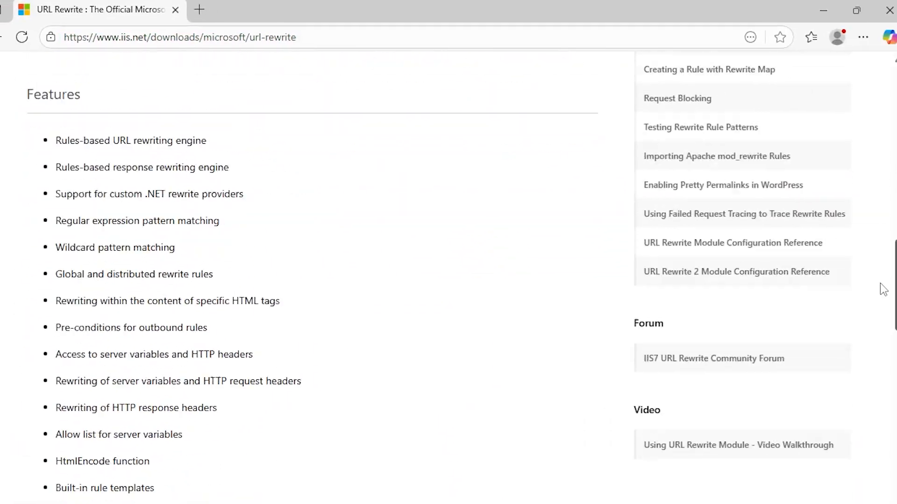
drag(880, 283, 872, 398)
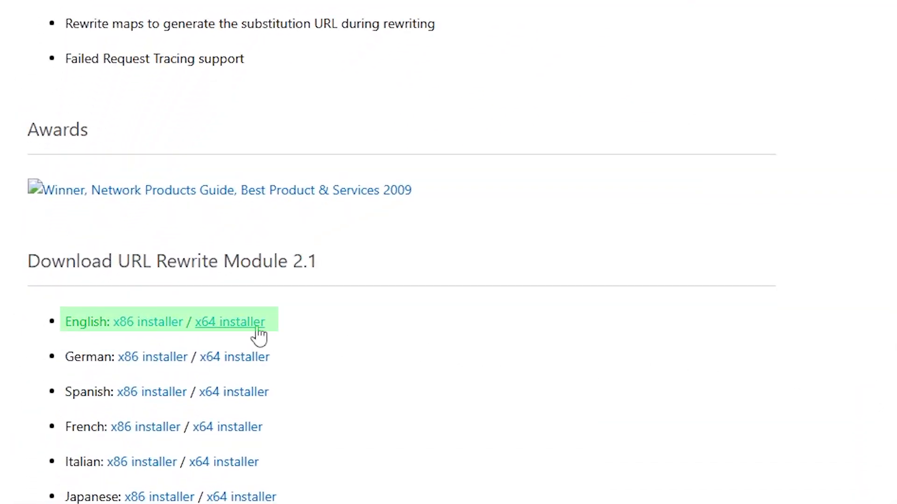
click(257, 327)
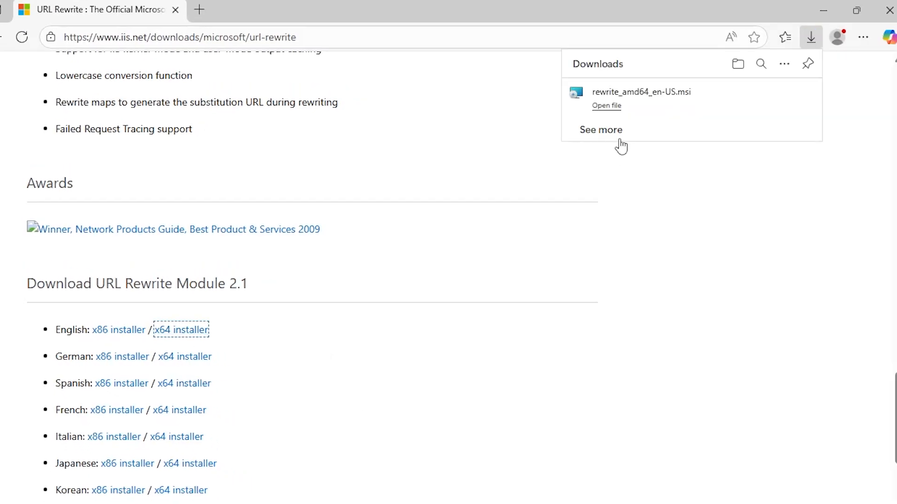
click(607, 106)
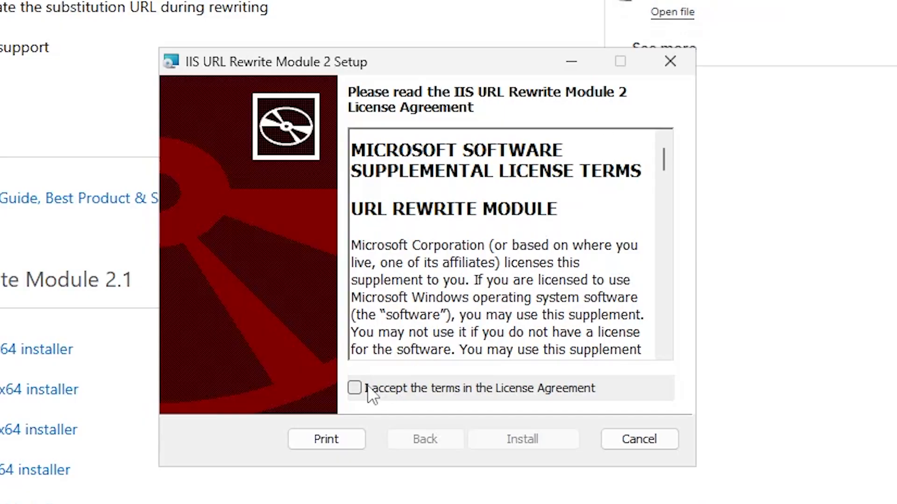
click(354, 388)
click(559, 446)
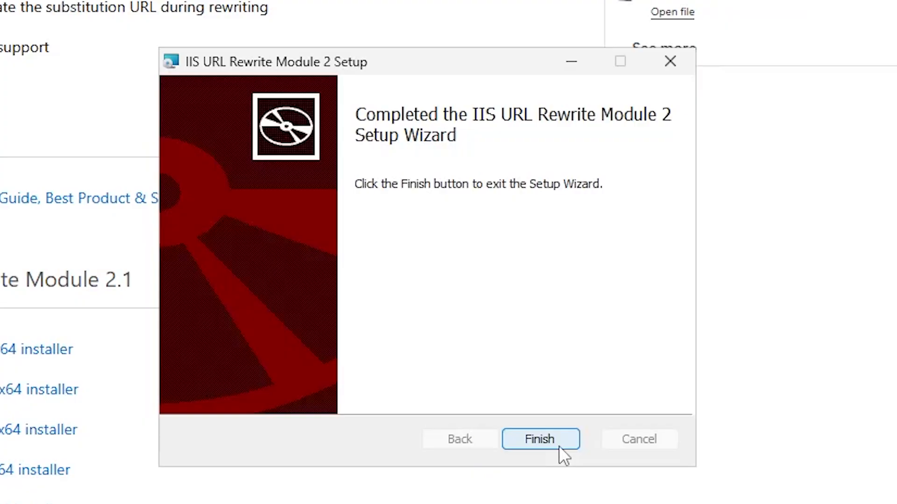
click(559, 445)
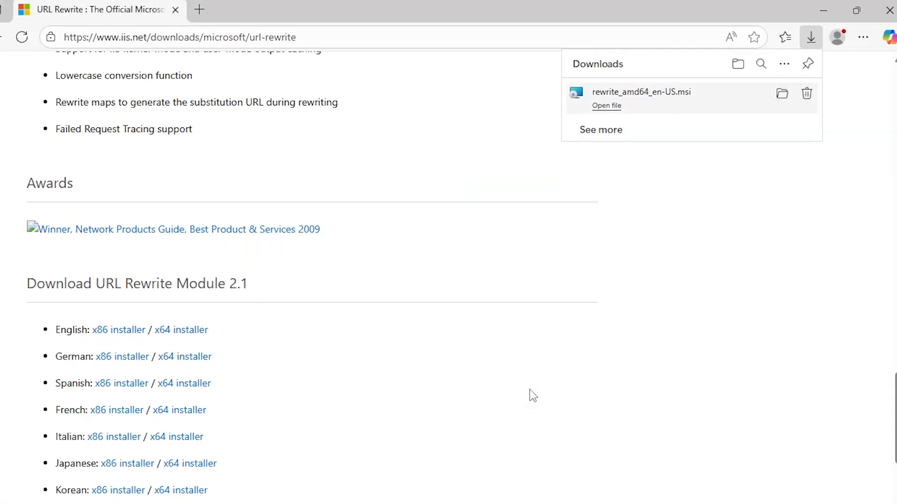
Close Edge, launch IIS Manager and open the Default Web Site home page
click(889, 11)
key(super)
text(i)
key(Return)
click(84, 154)
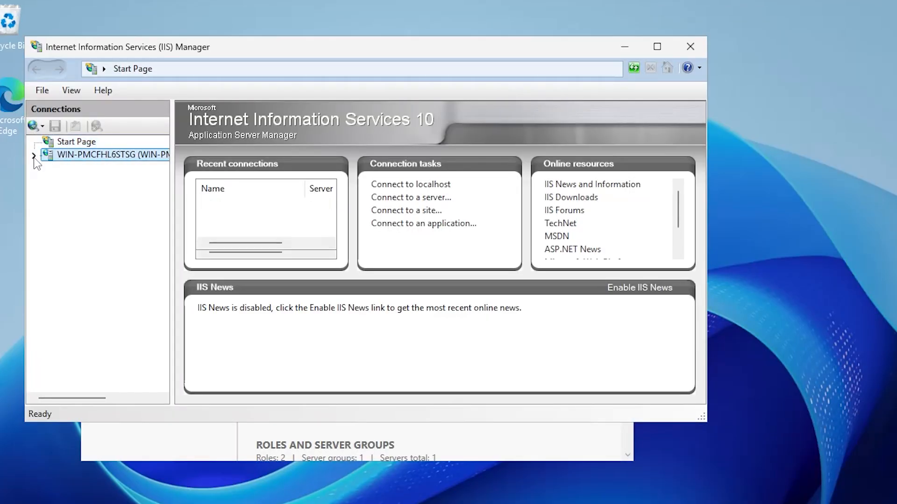
click(47, 181)
click(110, 194)
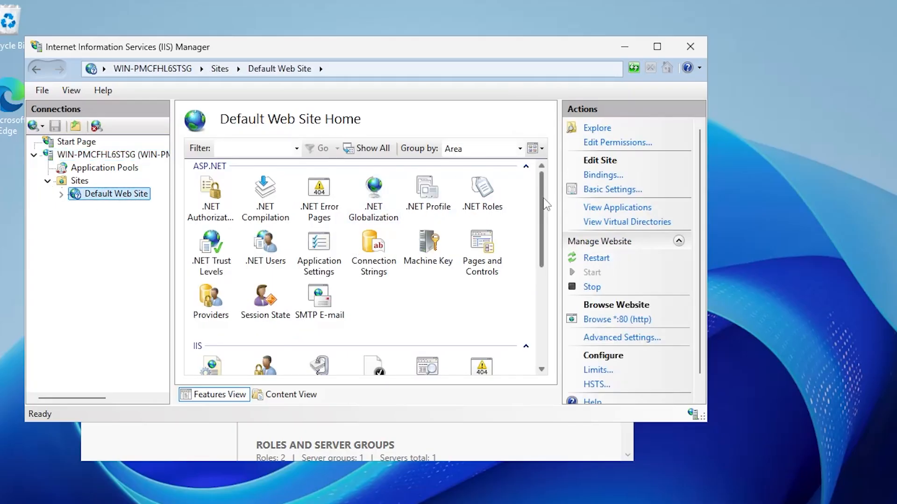
scroll(545, 266, down, 3)
scroll(546, 266, down, 2)
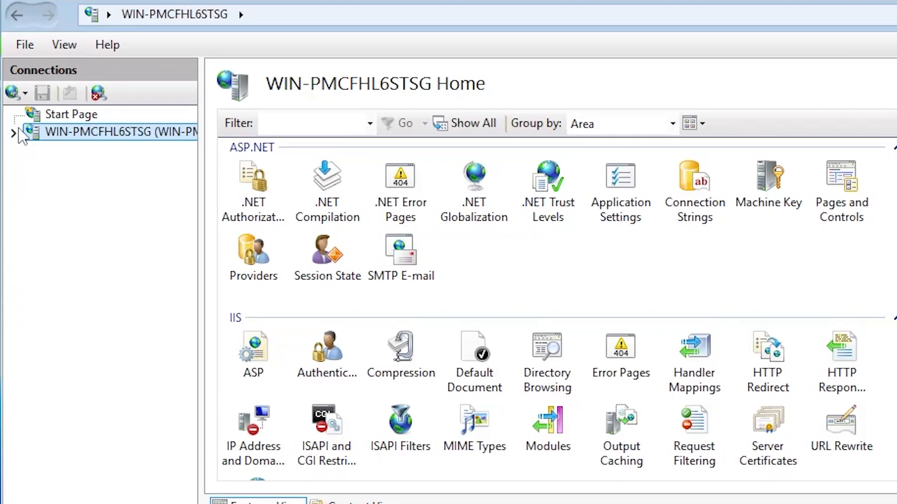
Show the Default Web Site bindings: http on port 80 and net.tcp on 808
click(22, 166)
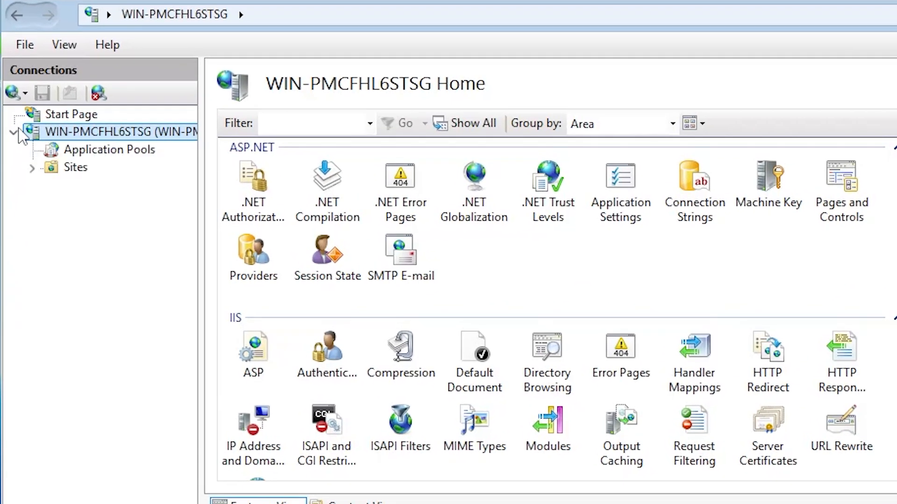
click(32, 167)
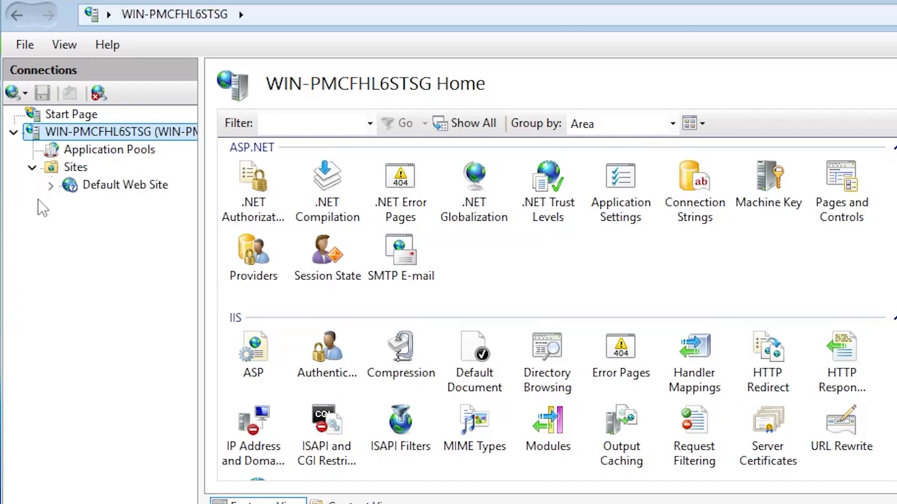
click(109, 189)
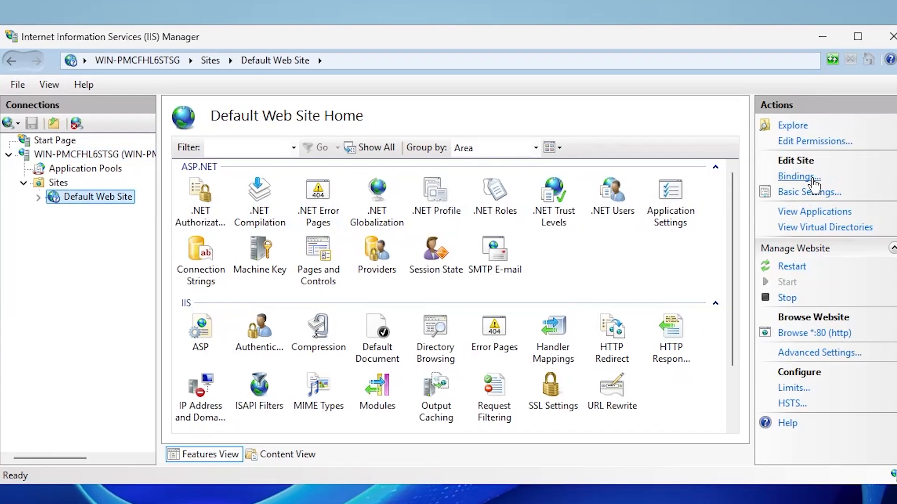
click(813, 181)
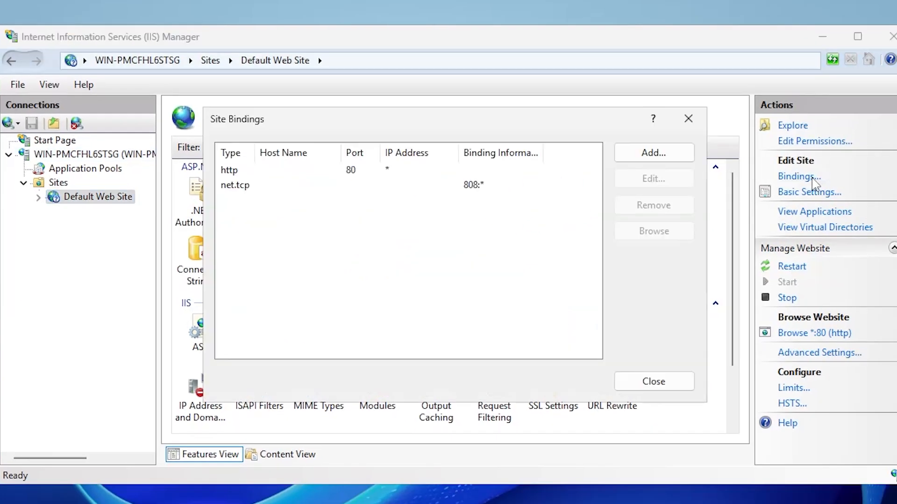
Add an https binding on port 443 using the 2025cormant-cs.net SSL certificate
click(667, 161)
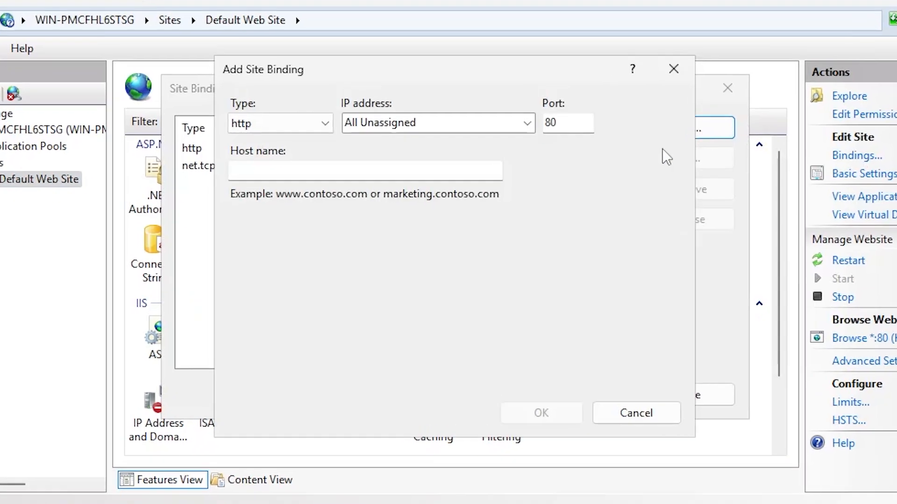
click(325, 124)
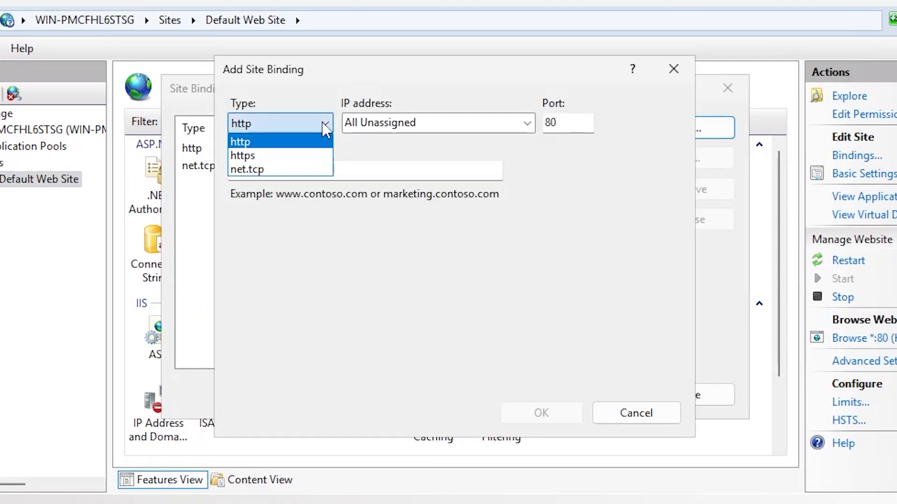
click(260, 155)
click(488, 362)
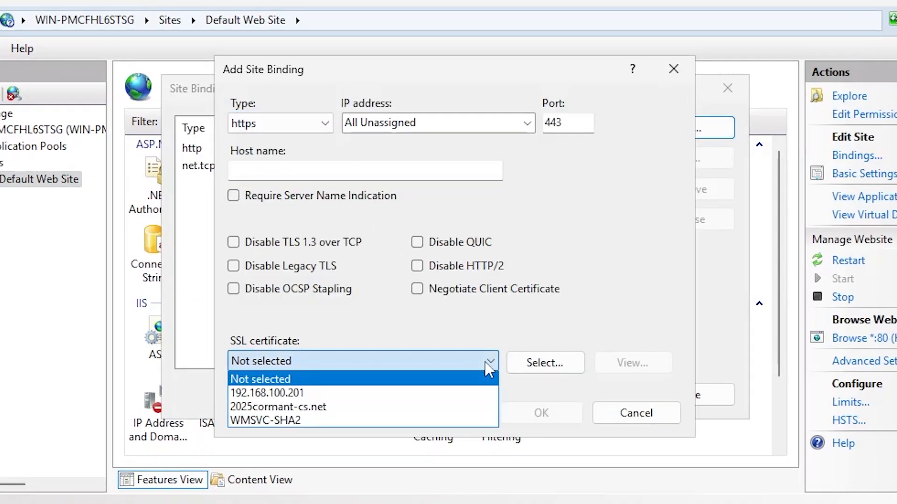
click(369, 407)
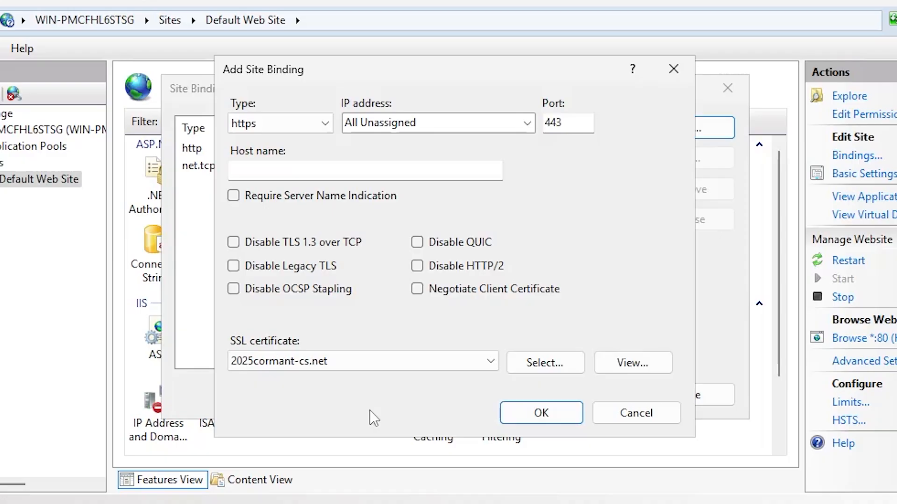
click(641, 366)
key(Escape)
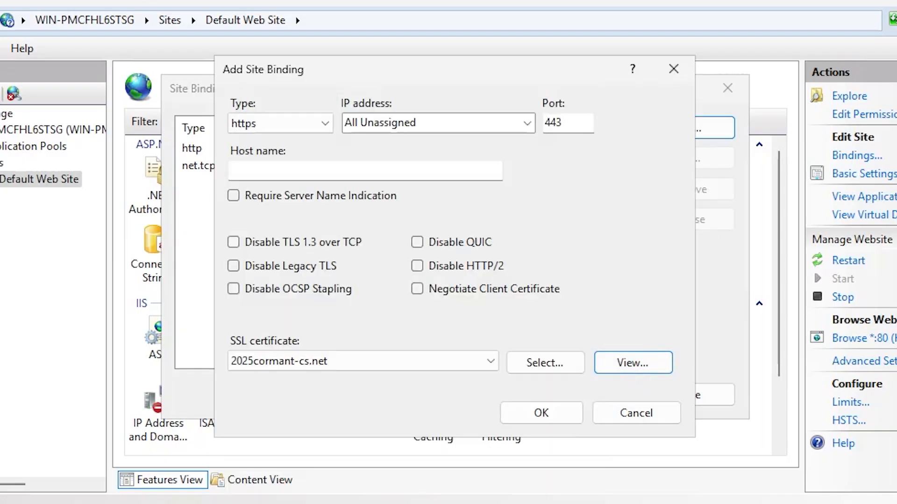
click(541, 414)
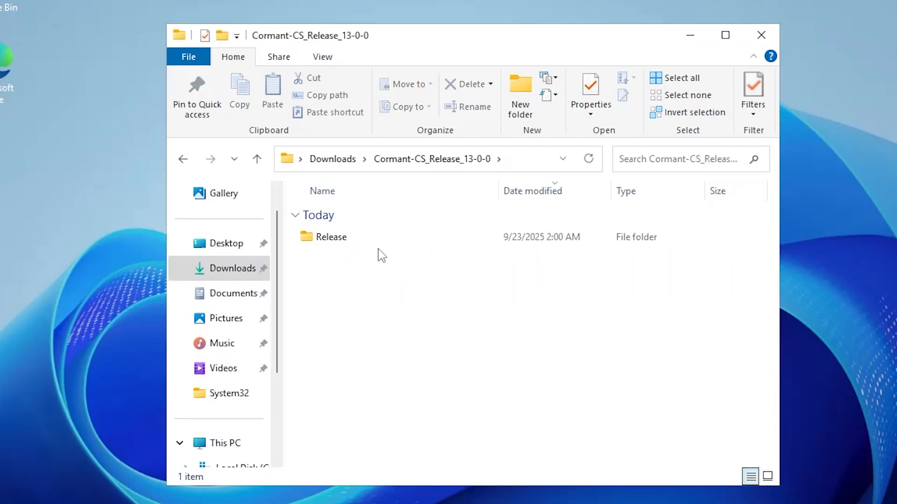
Open the Release > Server folder and launch the Cormant-CS Server setup
click(372, 242)
double_click(372, 242)
scroll(380, 245, down, 2)
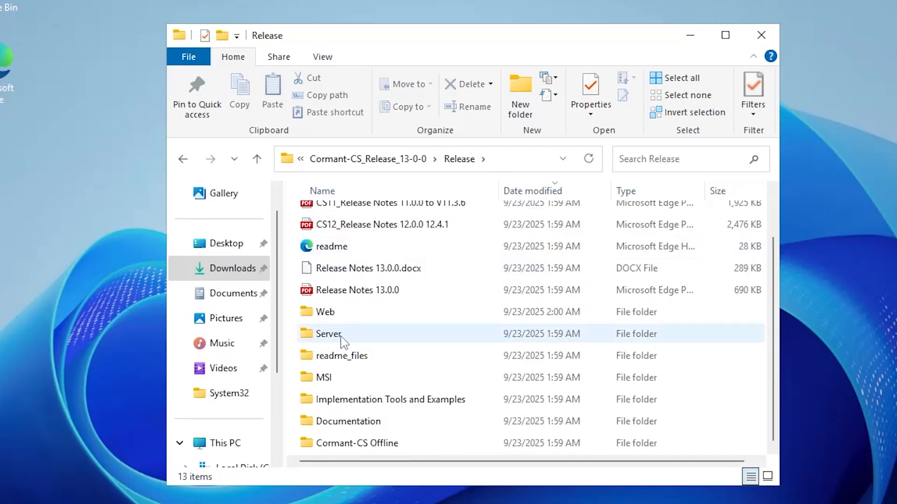
double_click(344, 340)
double_click(373, 239)
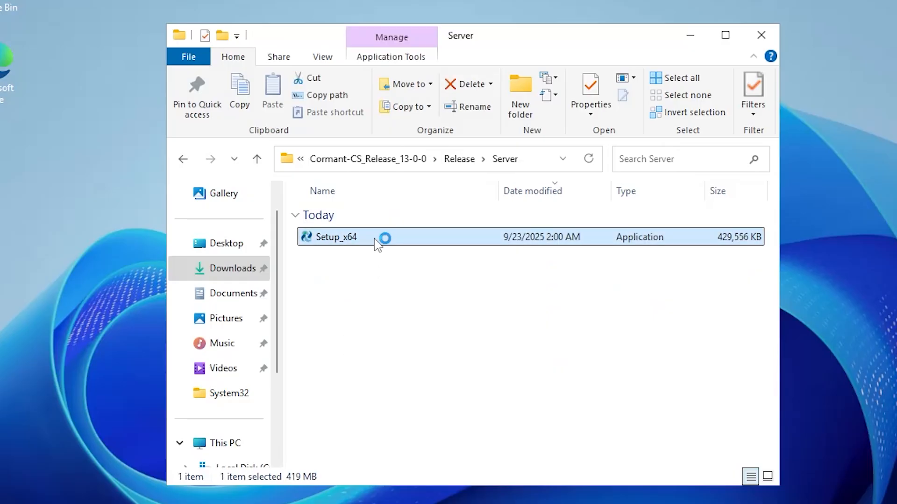
click(690, 35)
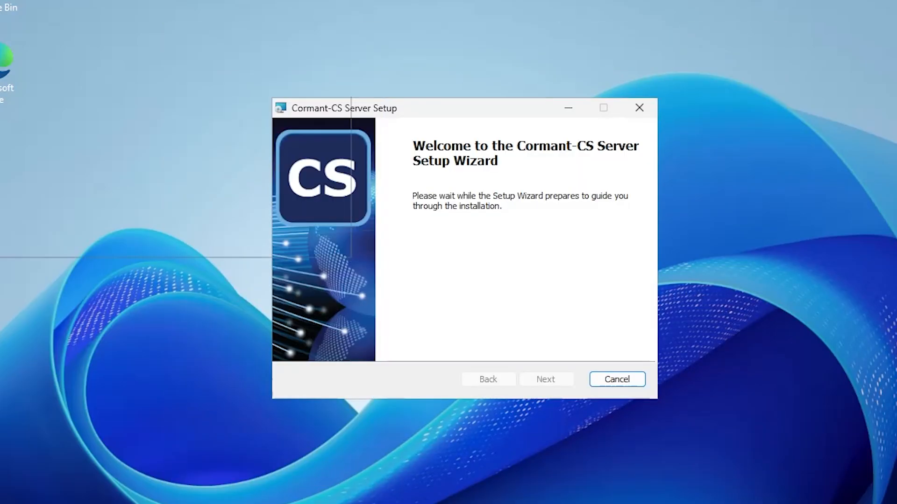
Accept the licence terms and paste in the product code, serial number and company name
click(547, 384)
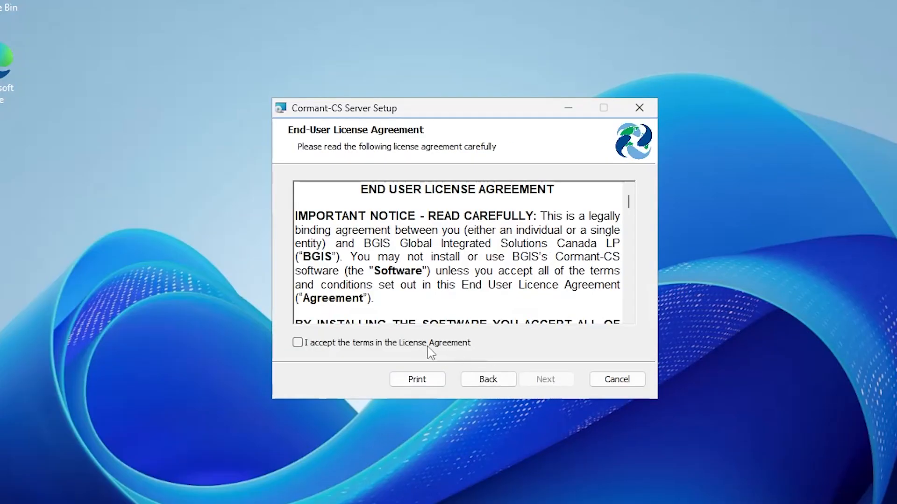
click(297, 343)
click(563, 381)
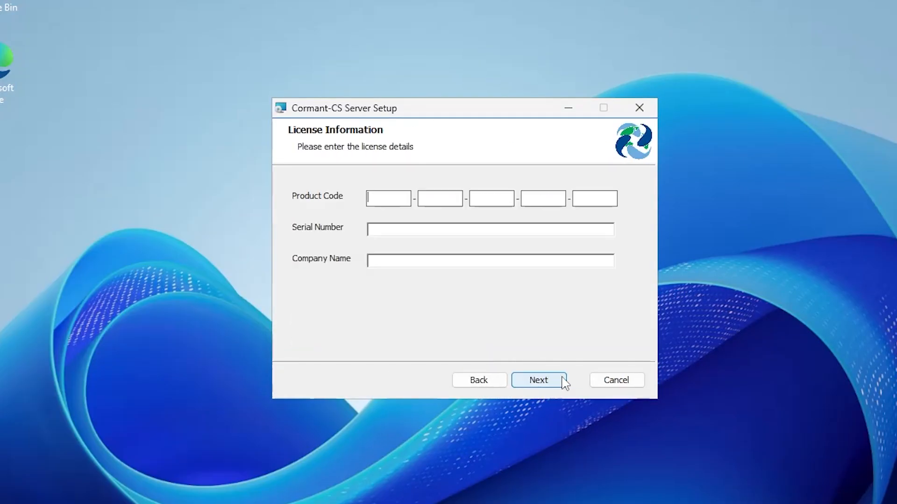
key(ctrl+v)
key(ctrl+v)
key(ctrl+v)
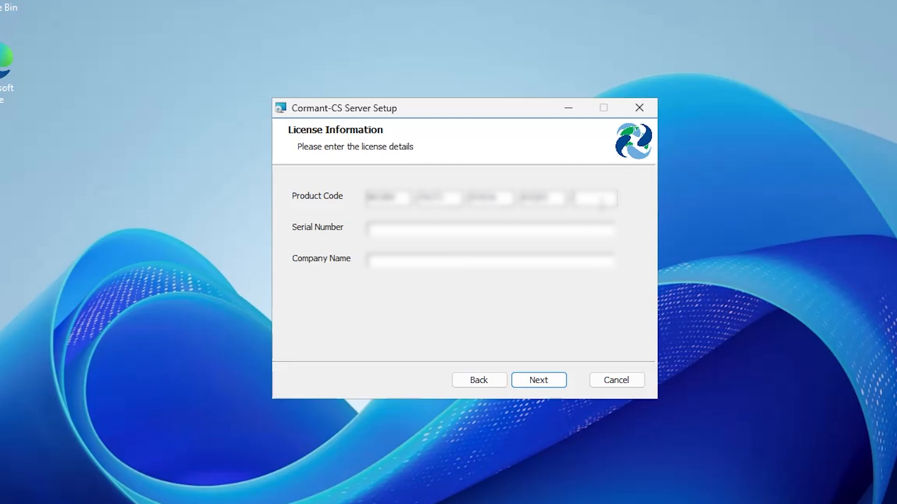
key(ctrl+v)
key(Tab)
key(ctrl+v)
Keep the custom setup defaults, install Cormant-CS Server and finish
click(543, 384)
drag(373, 308, 403, 308)
drag(474, 259, 472, 280)
click(564, 380)
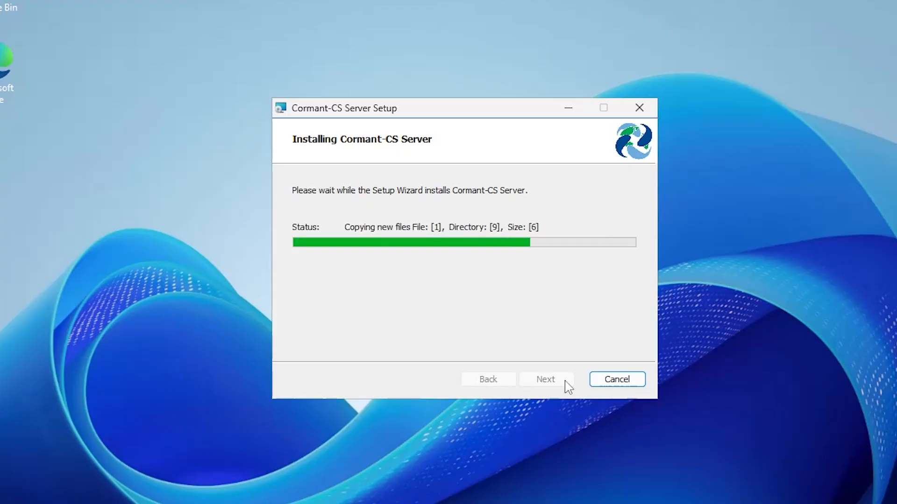
click(564, 380)
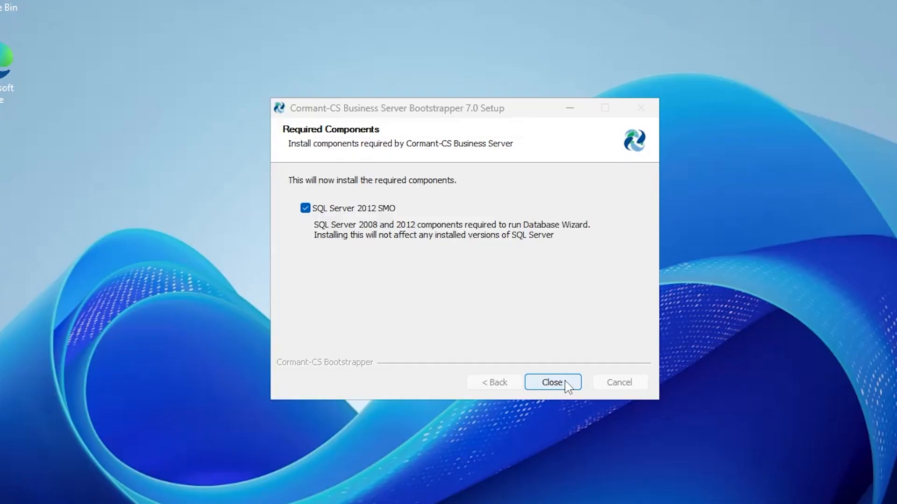
Exit the Database Wizard without starting services, install SQL Server 2012 SMO, then close
click(462, 379)
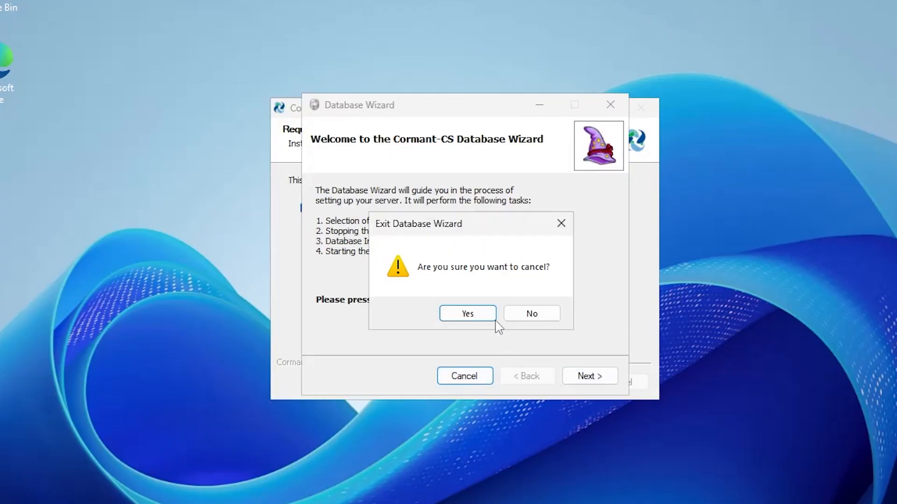
click(475, 317)
click(591, 307)
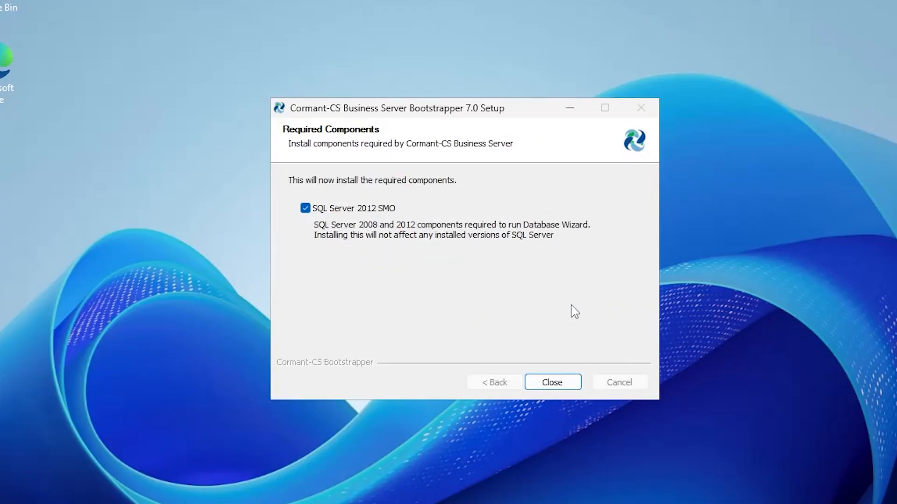
click(564, 386)
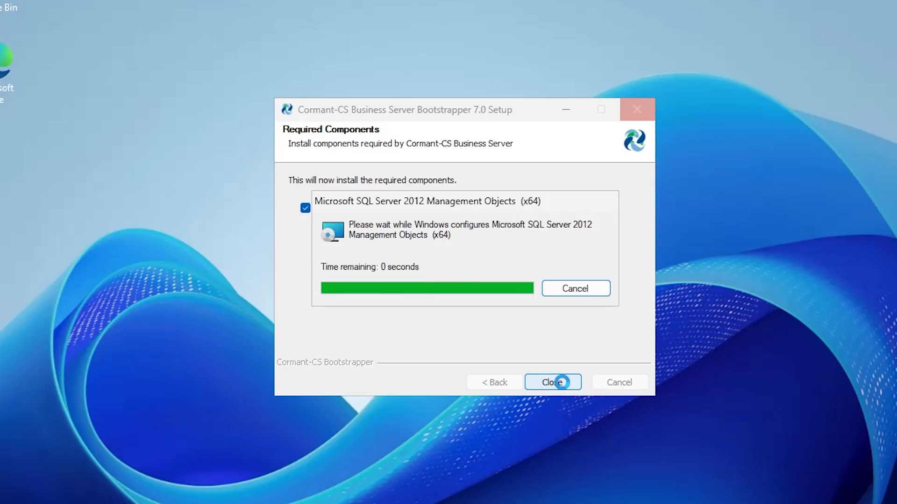
click(562, 382)
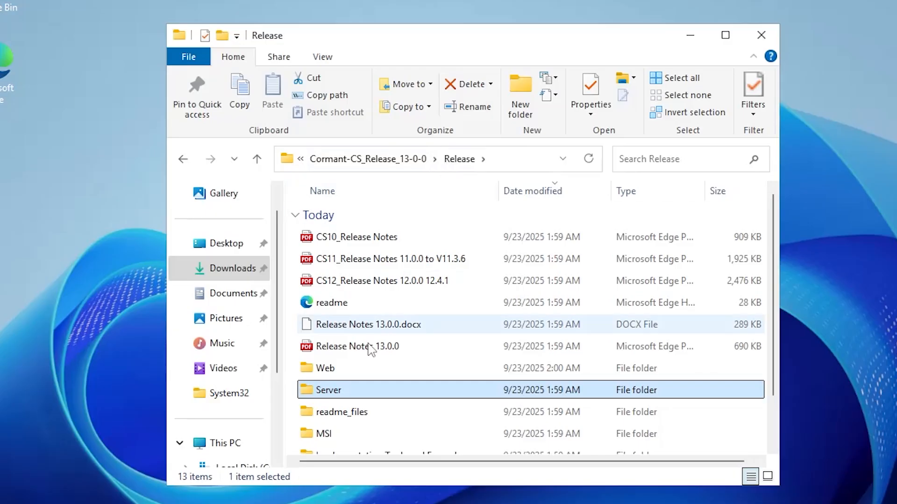
Run Web\Setup_x64, accept requirements and licence, and install to the default Cormant-CS Web folder
double_click(354, 369)
double_click(345, 240)
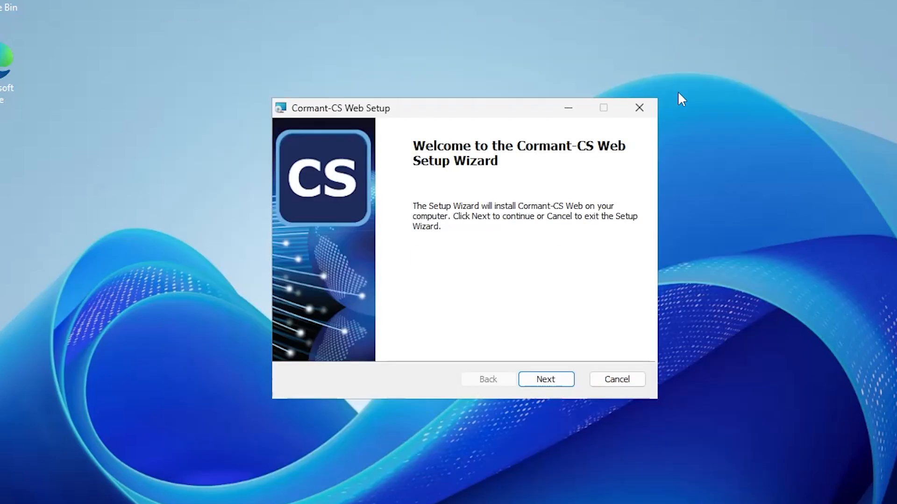
click(544, 378)
click(441, 338)
click(544, 379)
click(297, 343)
click(546, 381)
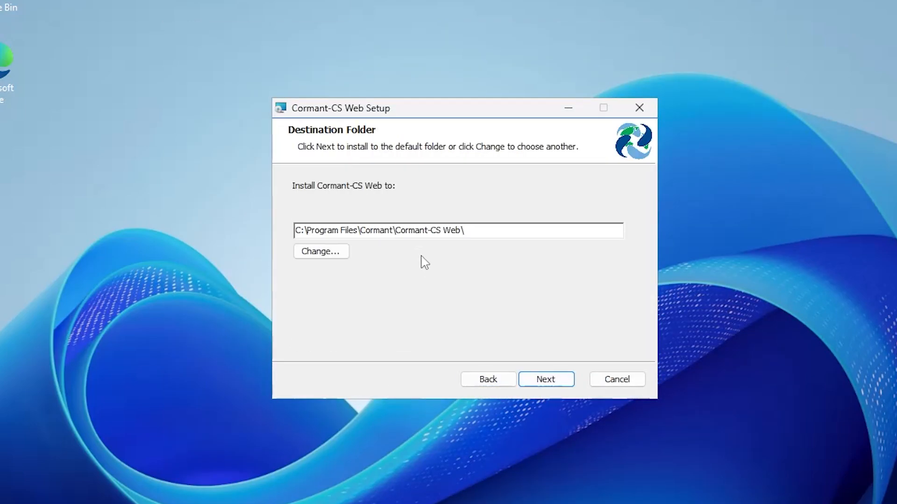
click(558, 382)
click(560, 384)
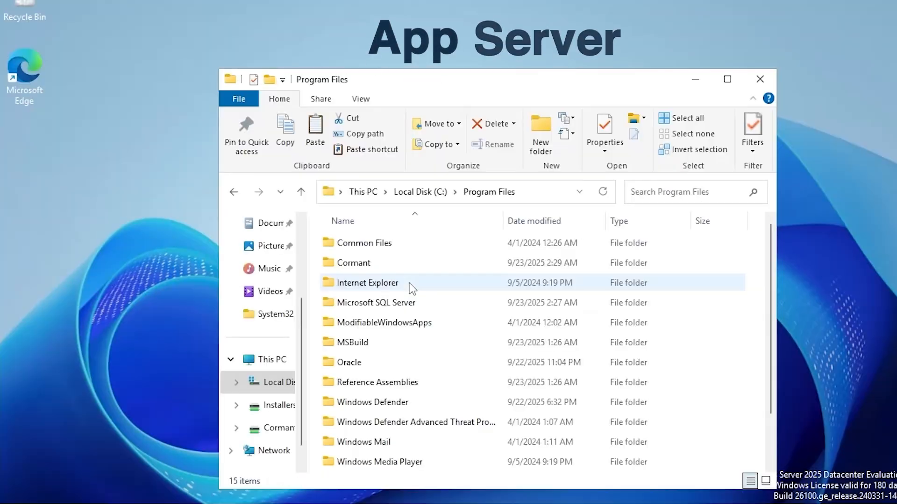
Copy the three .bak files from Cormant\Cormant-CS\Business\Backup into the CormantCS Backup folder
double_click(413, 265)
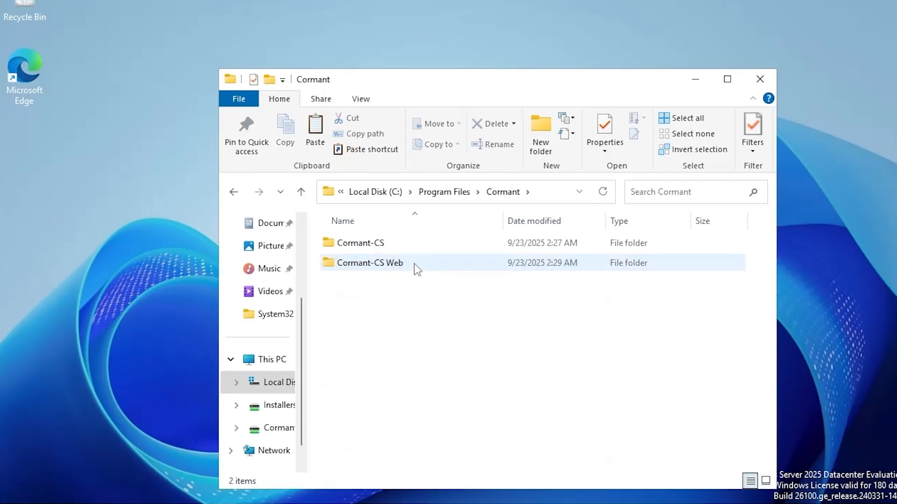
double_click(415, 249)
double_click(415, 248)
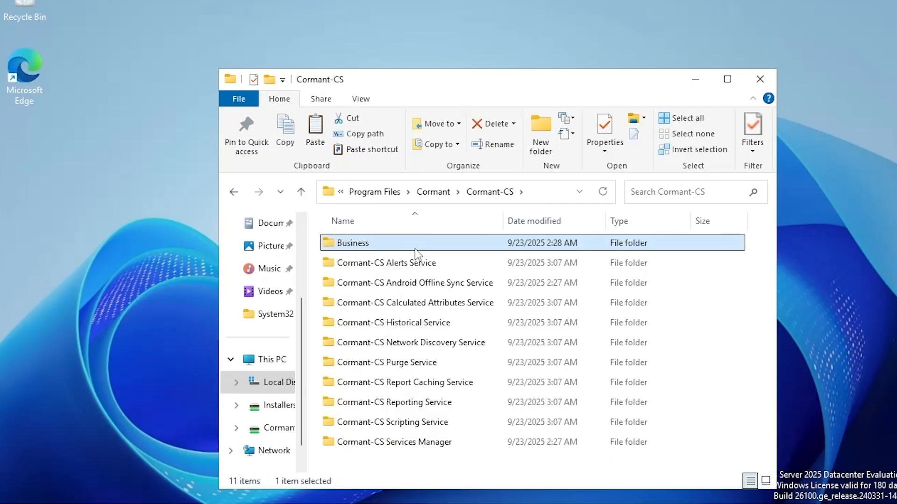
click(414, 249)
double_click(414, 248)
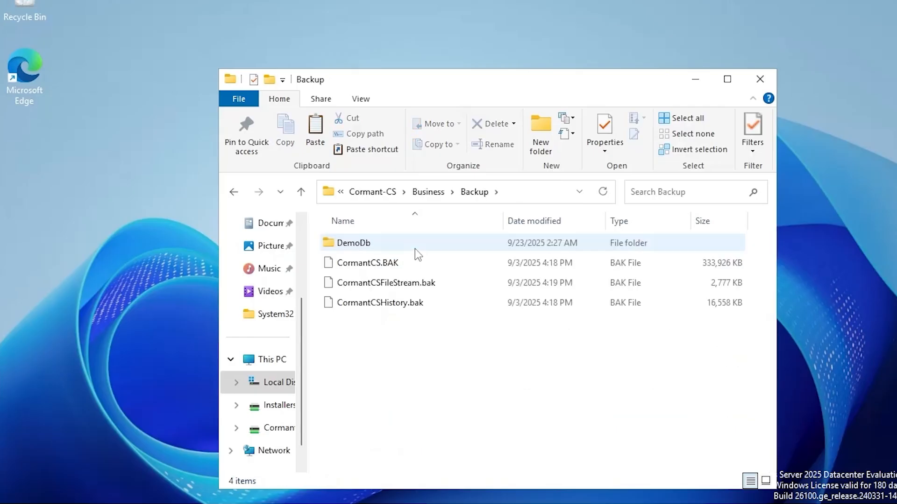
drag(466, 336, 413, 263)
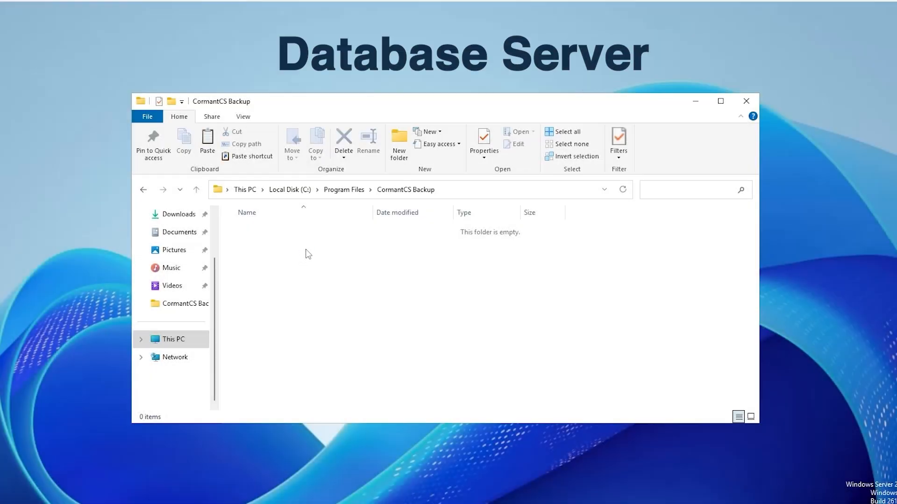
key(ctrl+v)
click(507, 332)
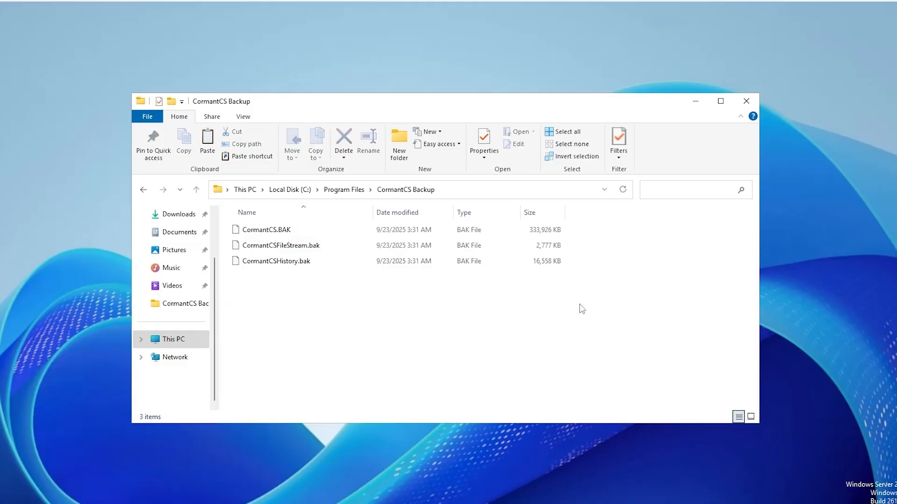
click(695, 101)
key(super+s)
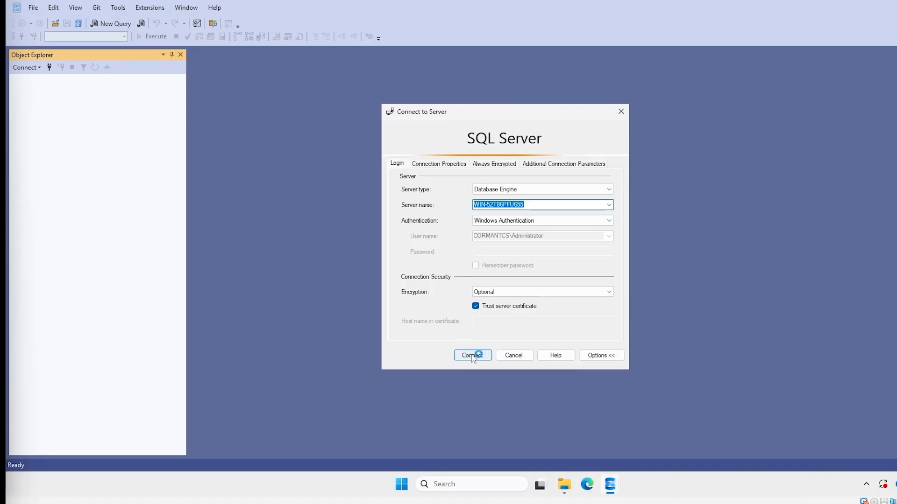
Connect to the local SQL Server and pick CormantCS.BAK from CormantCS Backup as the restore device
click(468, 354)
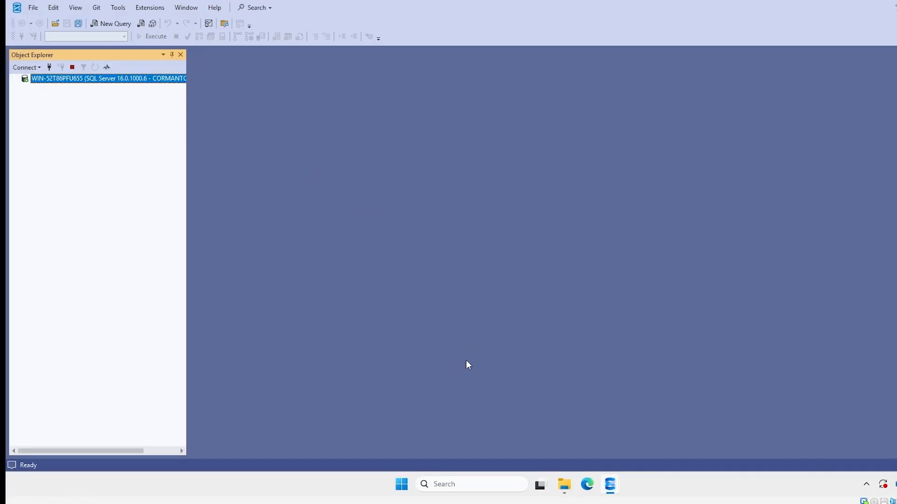
click(25, 88)
right_click(60, 90)
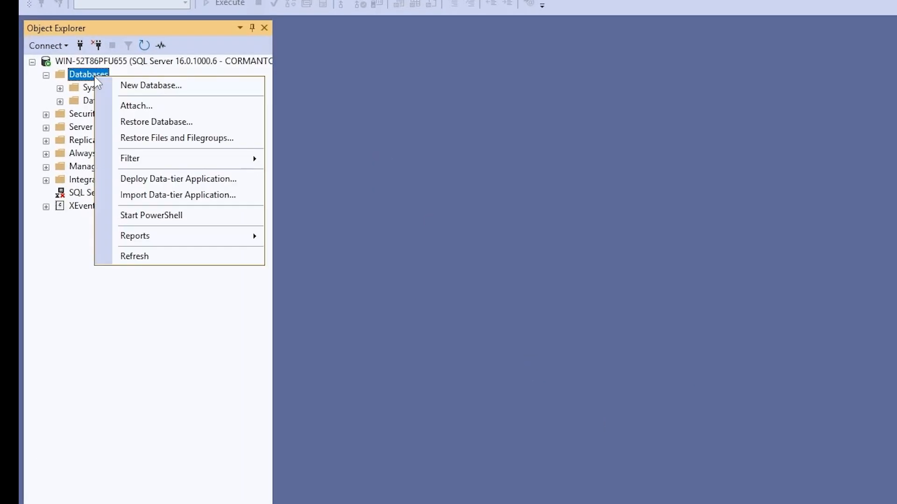
click(149, 124)
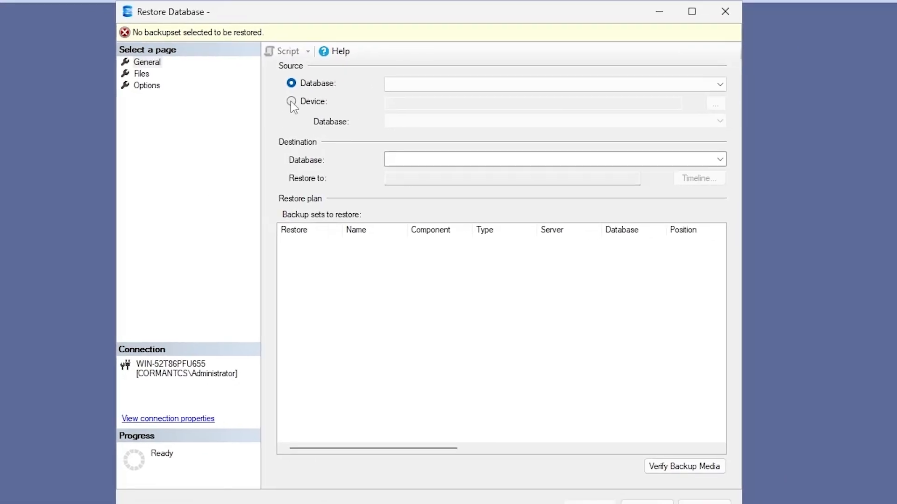
click(291, 101)
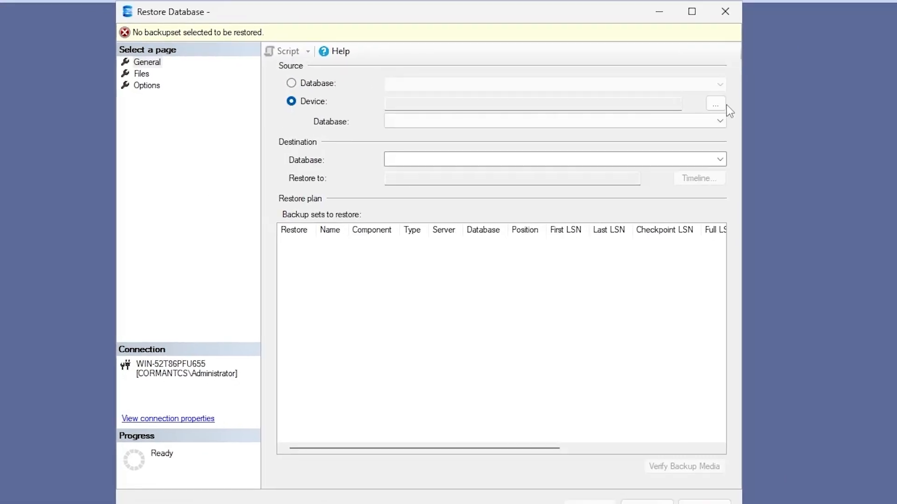
click(715, 104)
click(589, 228)
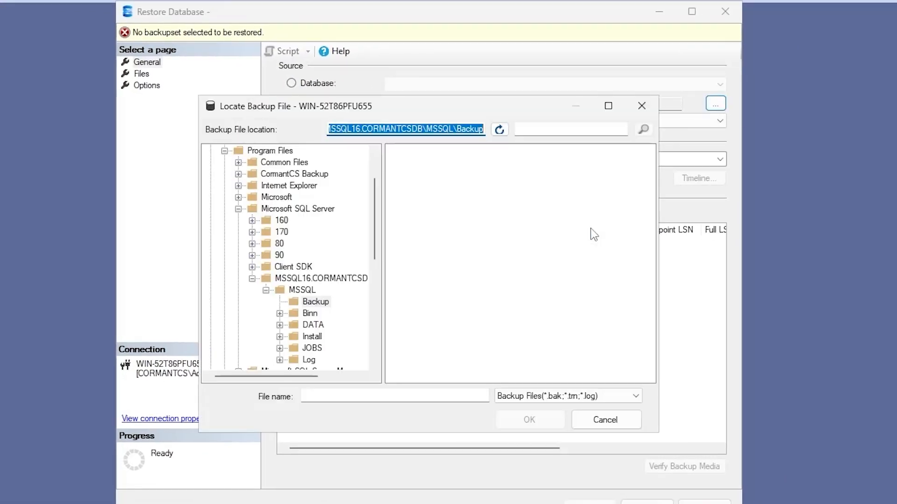
click(294, 174)
click(421, 151)
click(544, 420)
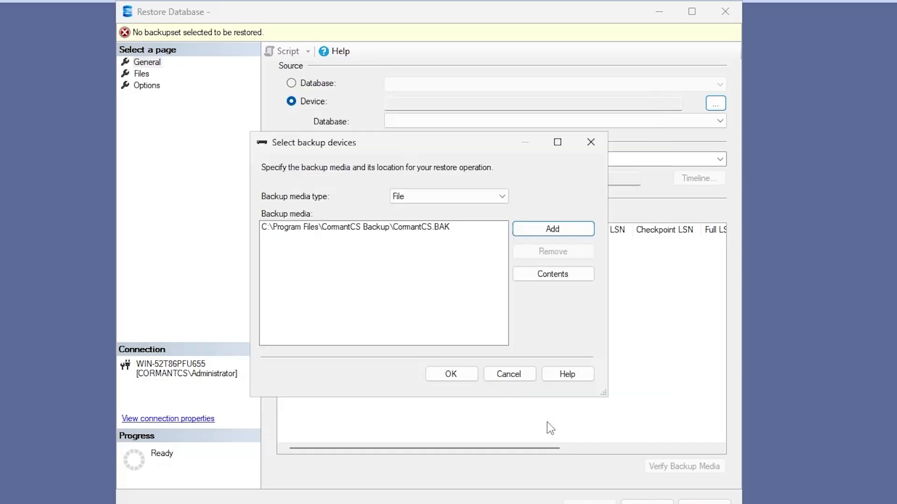
click(456, 375)
Set the destination database to CormantCS and run the restore
click(486, 160)
text(Cormant)
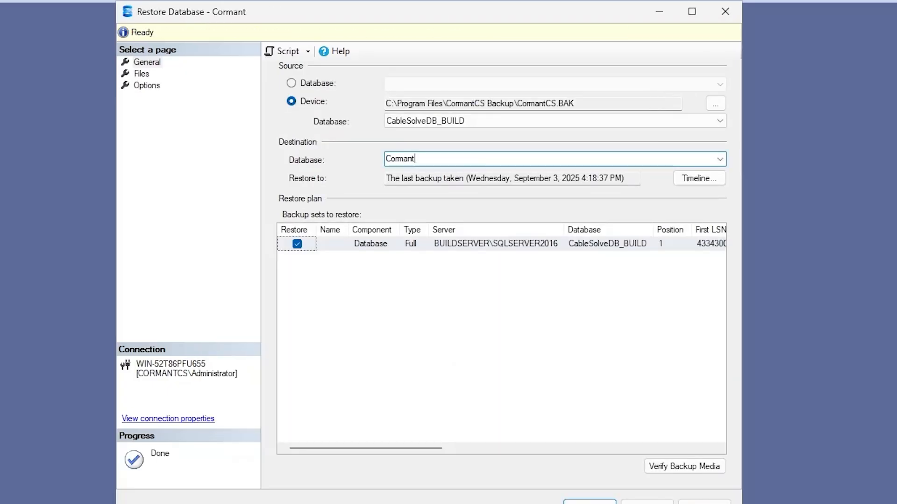
click(604, 502)
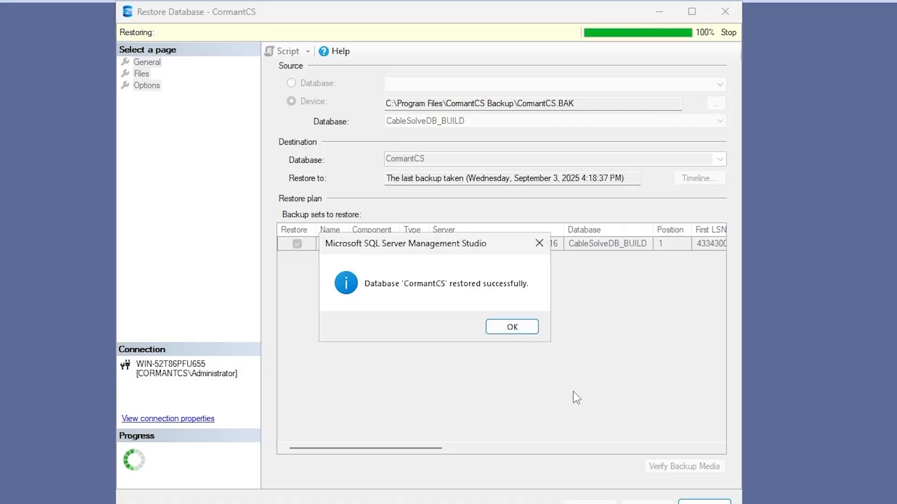
click(512, 324)
right_click(46, 107)
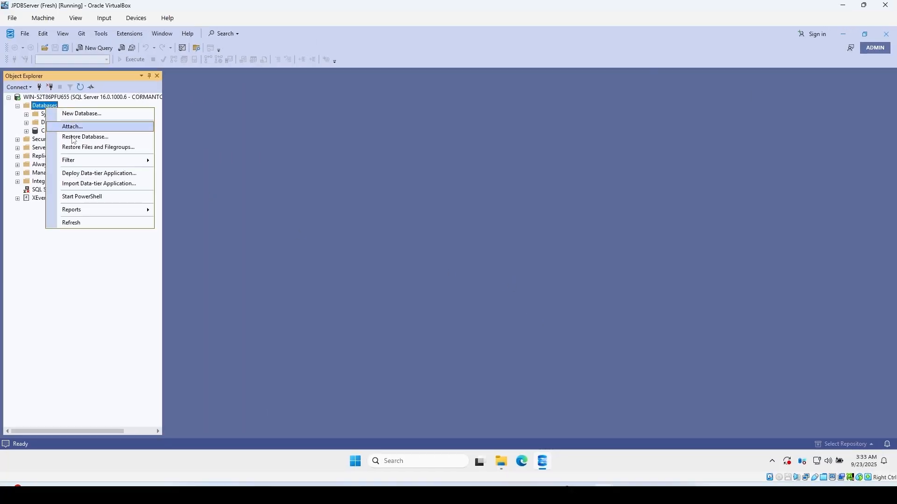
Restore CormantCSFileStream.bak from CormantCS Backup as the CormantCSFileStream database
click(73, 137)
click(359, 132)
click(632, 133)
click(637, 268)
click(362, 178)
click(477, 175)
click(512, 337)
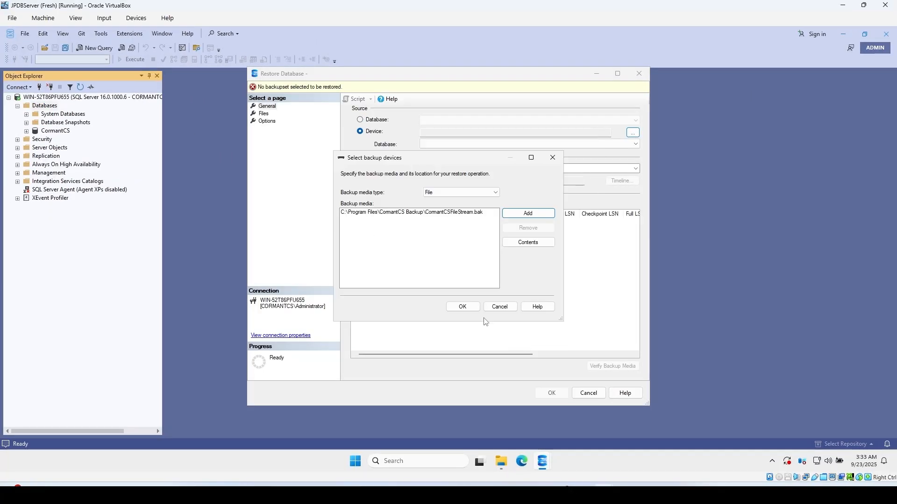
click(460, 304)
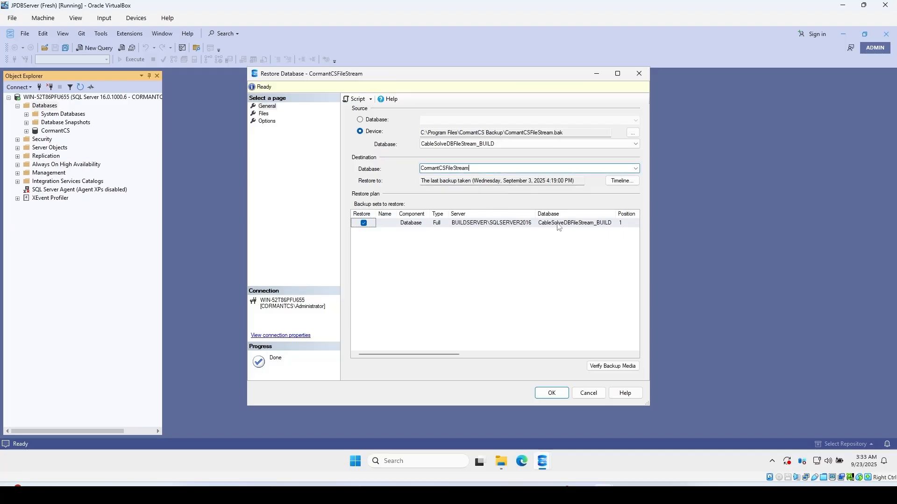
click(551, 392)
click(569, 277)
Restore CormantCSHistory.bak from CormantCS Backup as the CormantCSHistory database
right_click(45, 105)
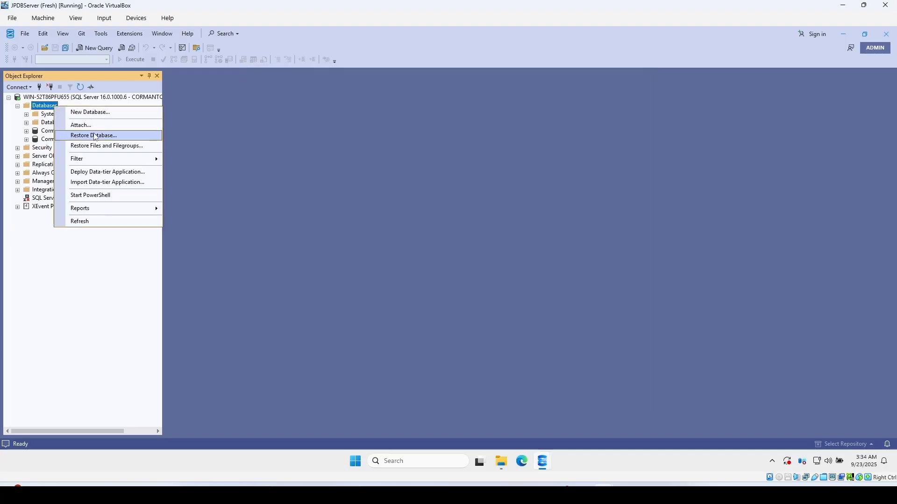
click(93, 135)
click(360, 128)
click(633, 133)
click(527, 214)
click(362, 178)
click(454, 180)
click(522, 337)
click(530, 214)
click(564, 336)
click(462, 306)
drag(501, 169, 420, 169)
text(CormantCSHistory)
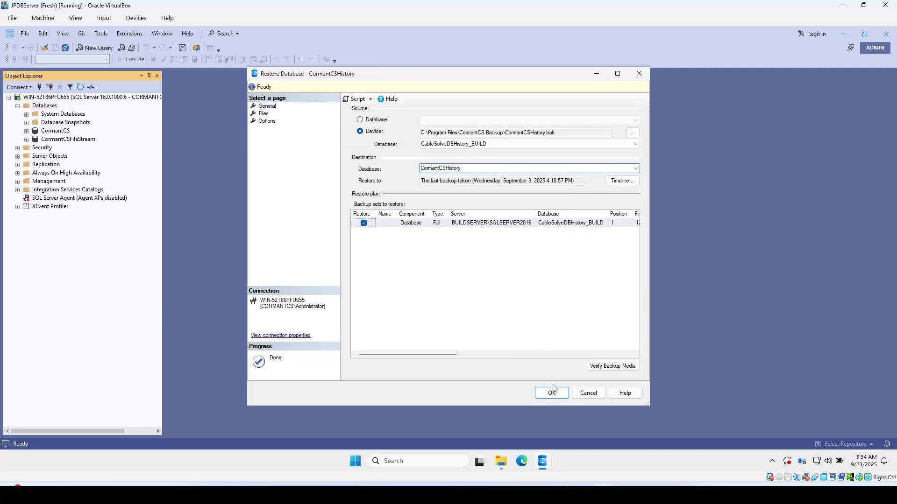
click(551, 392)
click(510, 278)
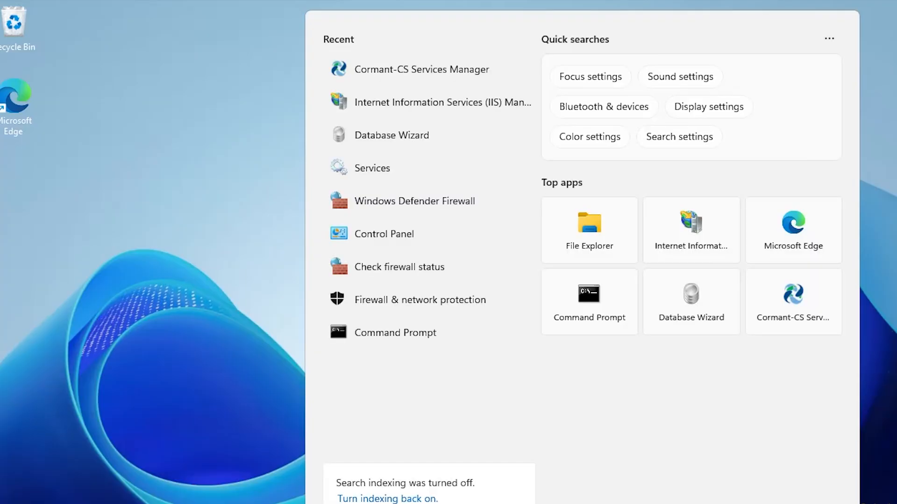
Launch the Cormant-CS Database Wizard as a different user, entering the domain administrator's credentials
right_click(439, 141)
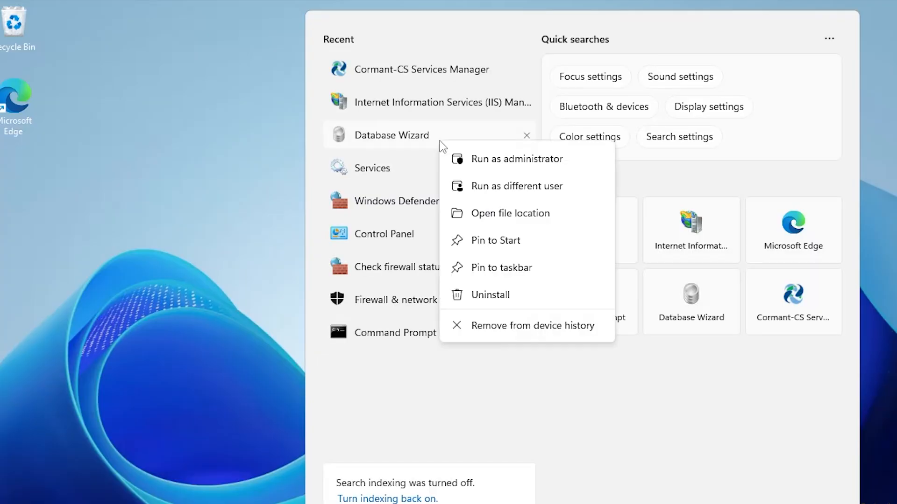
click(494, 194)
key(ctrl+v)
click(410, 362)
text(Password1)
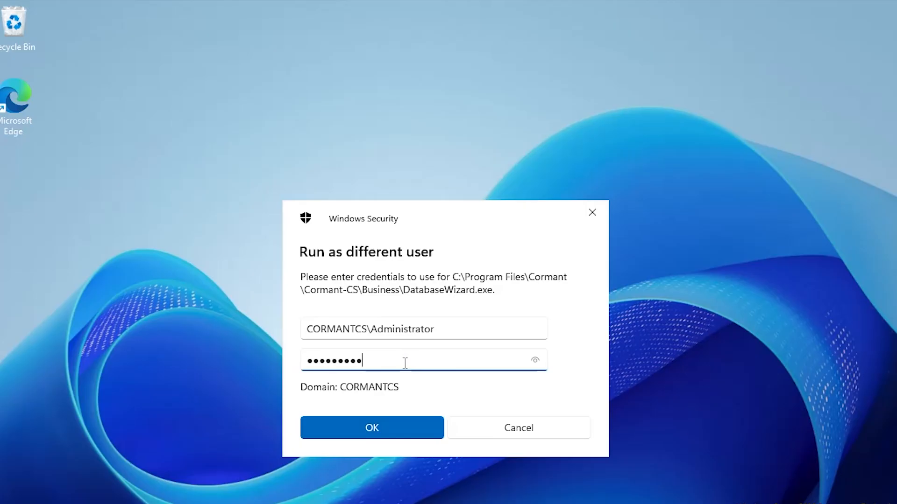
click(408, 432)
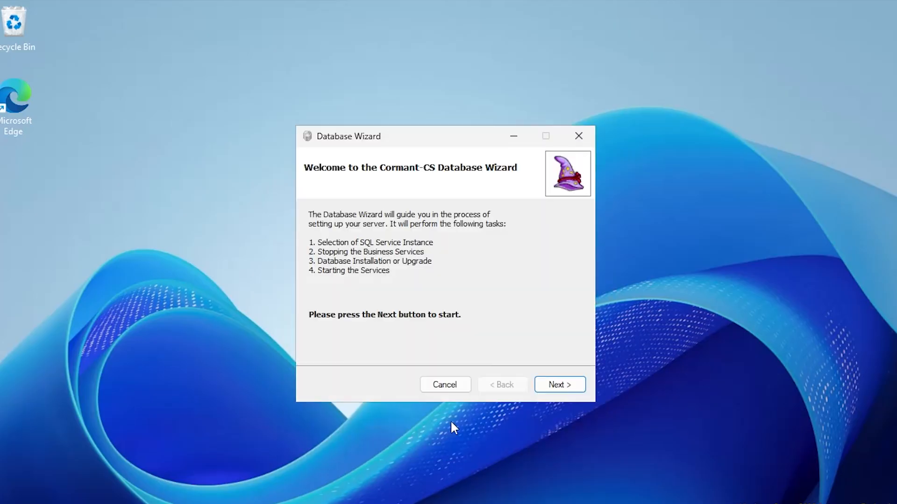
Save and test the SQL Server instance, keep the current CormantCS database, and start the business services
click(558, 391)
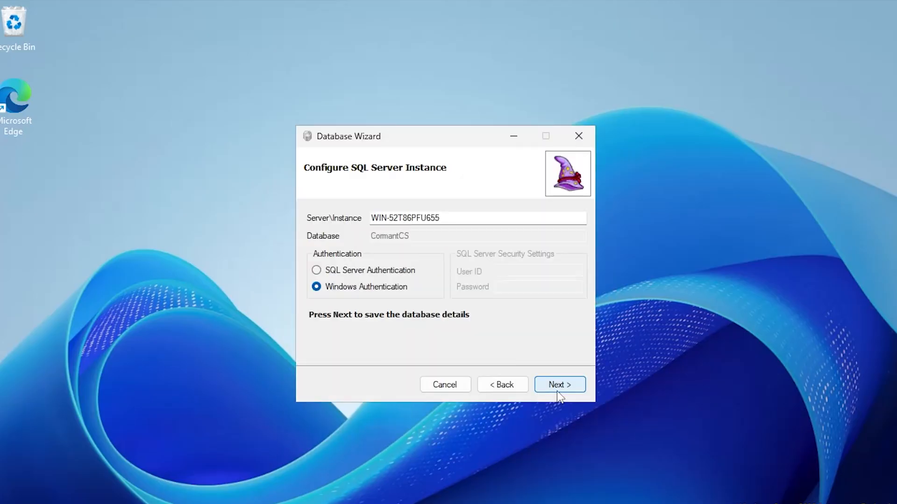
click(559, 388)
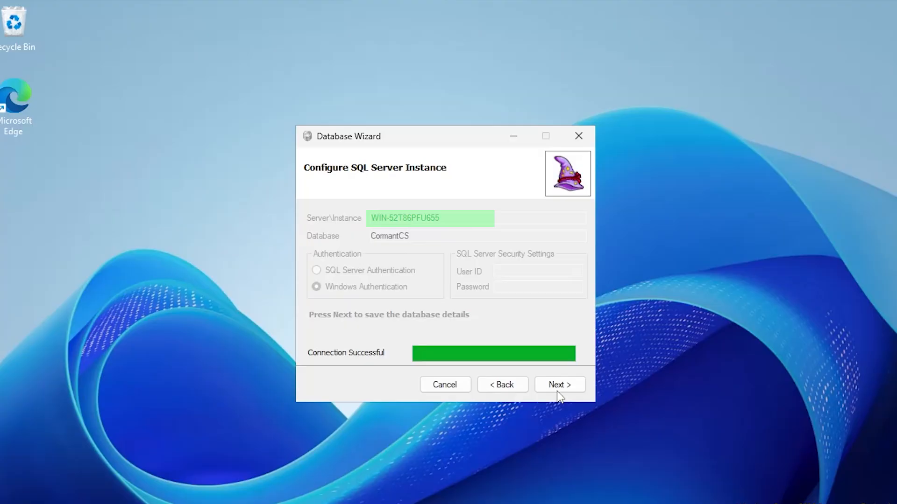
click(557, 391)
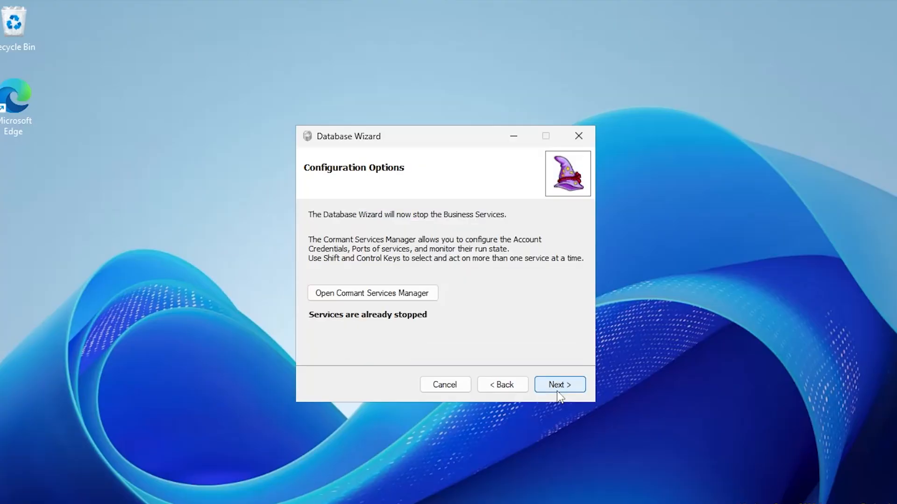
click(557, 391)
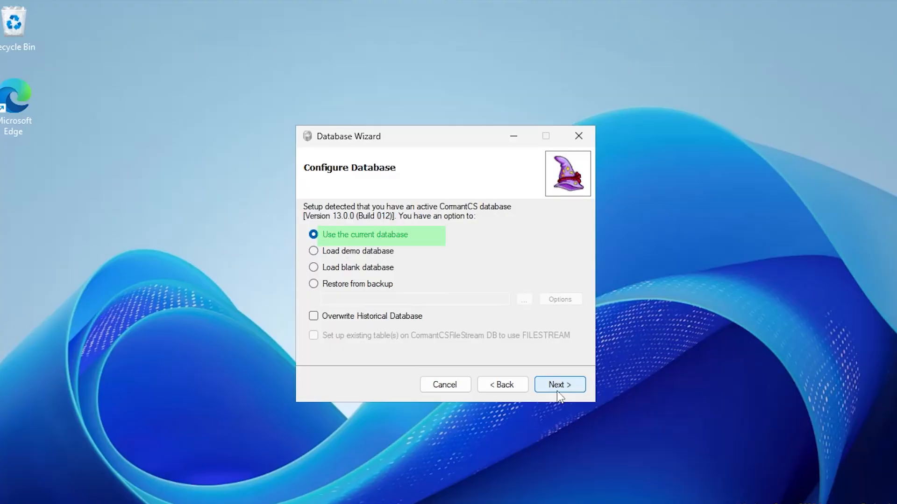
click(557, 392)
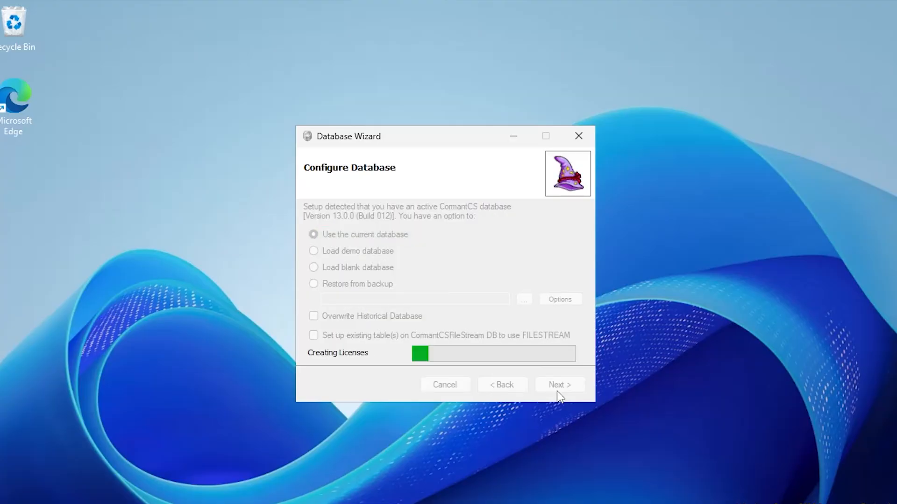
click(557, 392)
click(557, 392)
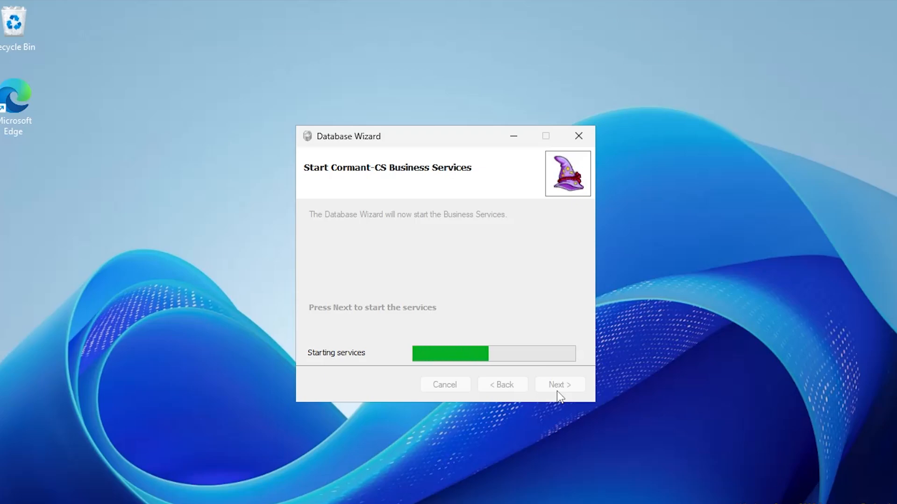
click(560, 388)
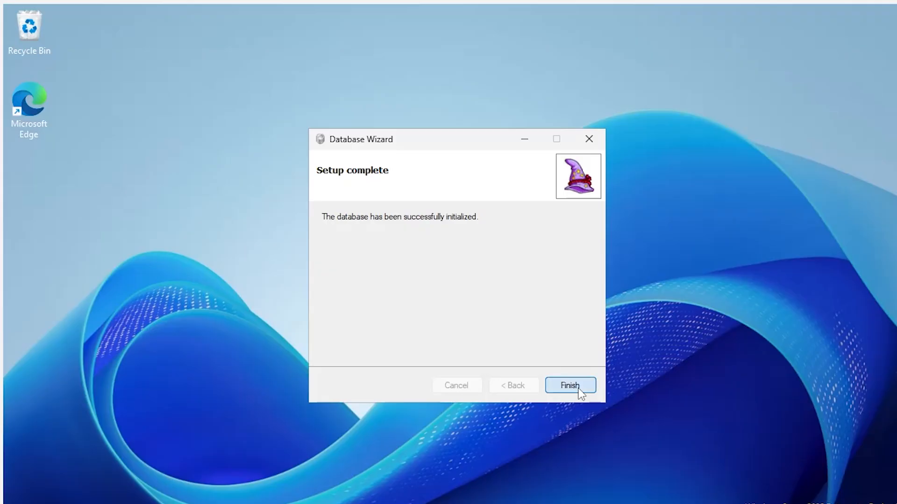
Close the finished Database Wizard and open IIS Manager's application pools for the local server
click(578, 390)
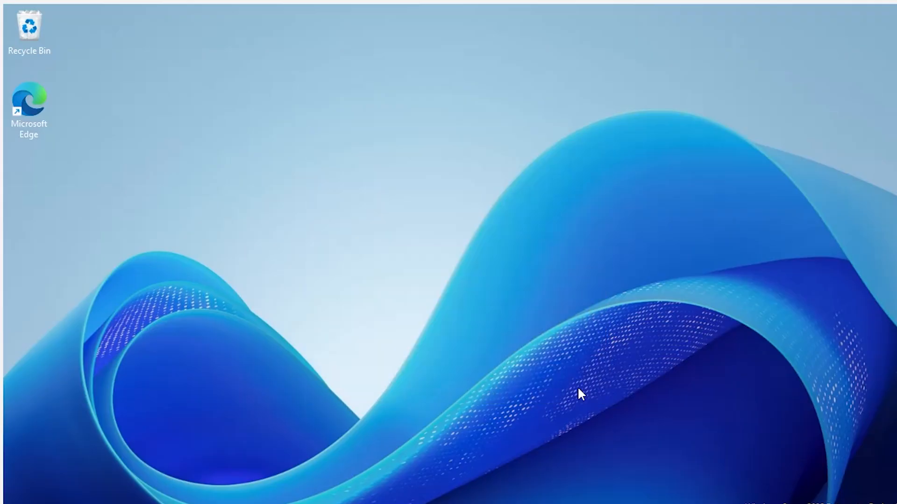
key(super+s)
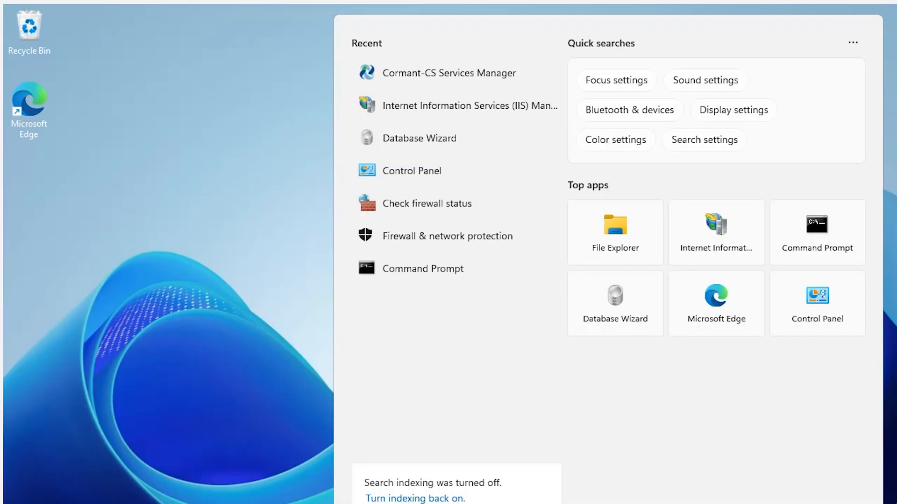
click(485, 114)
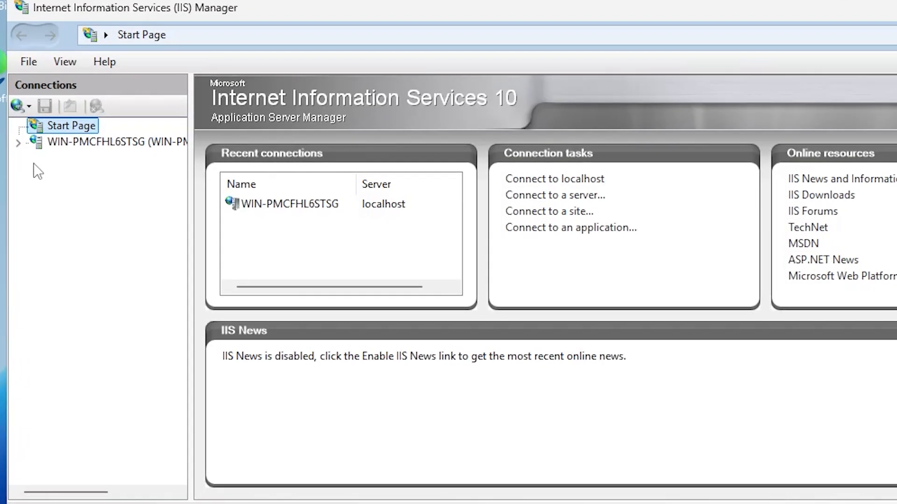
click(26, 143)
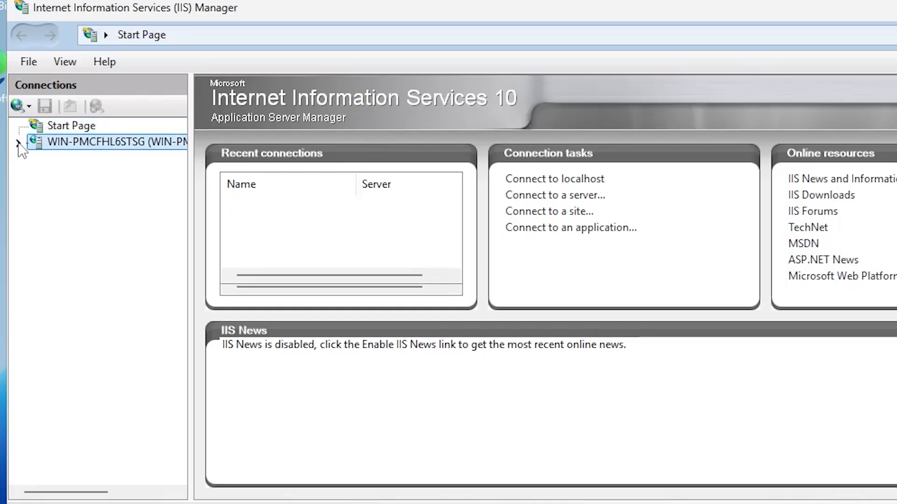
click(79, 159)
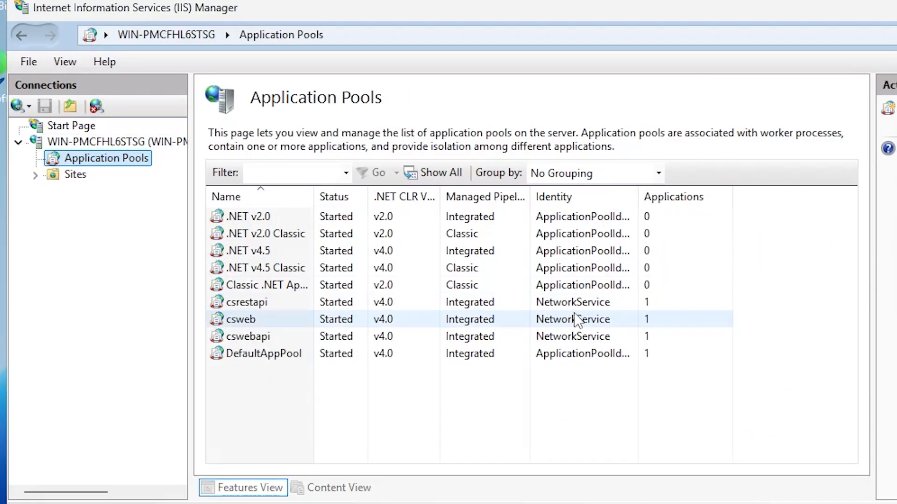
Set the csweb application pool's identity to the domain administrator custom account
click(577, 319)
click(882, 282)
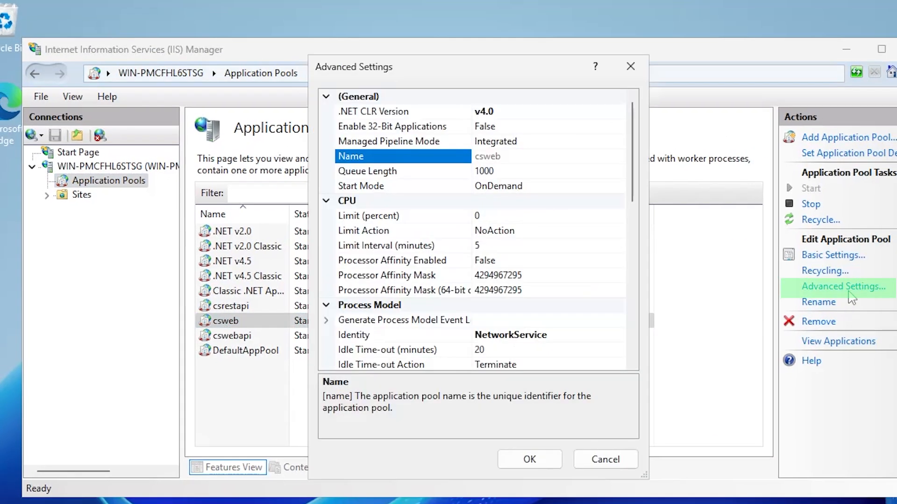
click(602, 342)
click(617, 335)
click(326, 259)
click(572, 281)
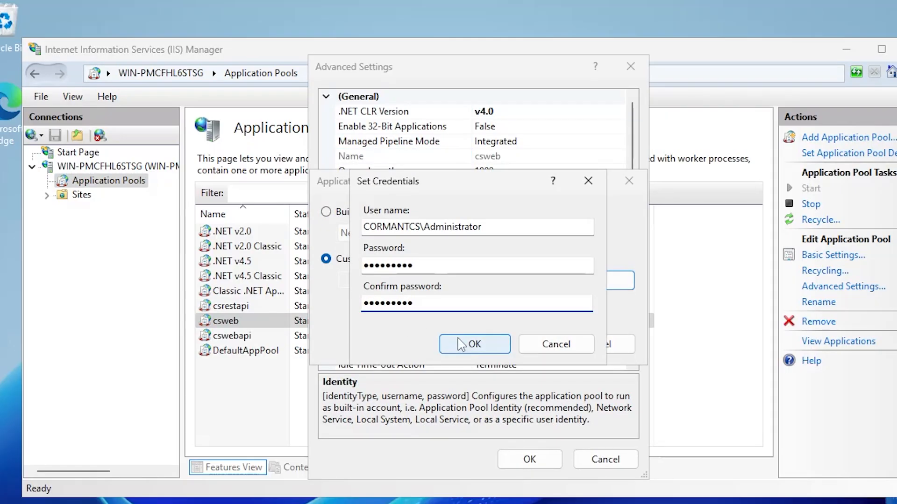
click(460, 344)
click(502, 345)
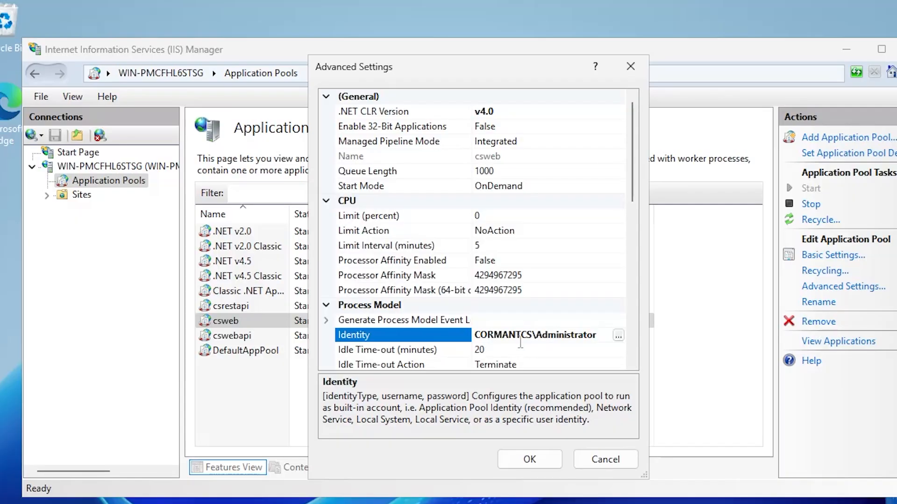
click(553, 455)
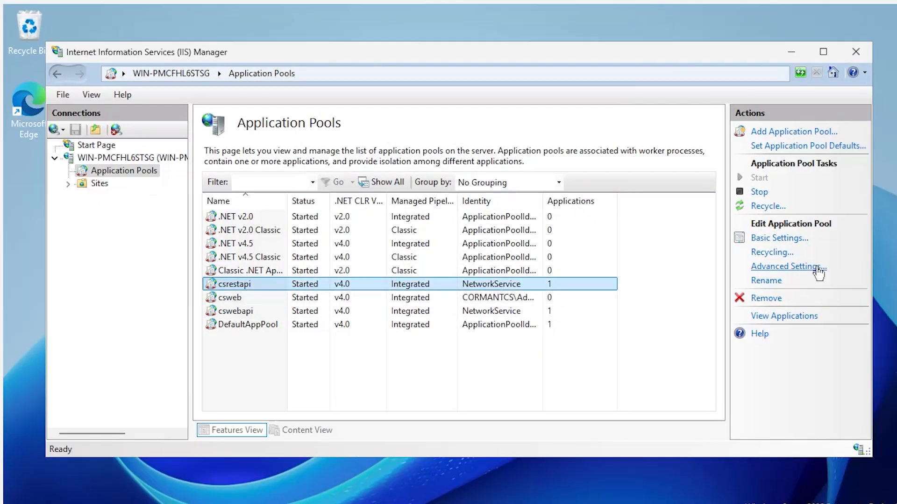
Set the csrestapi application pool's identity to the domain administrator custom account
click(843, 287)
click(603, 335)
click(325, 258)
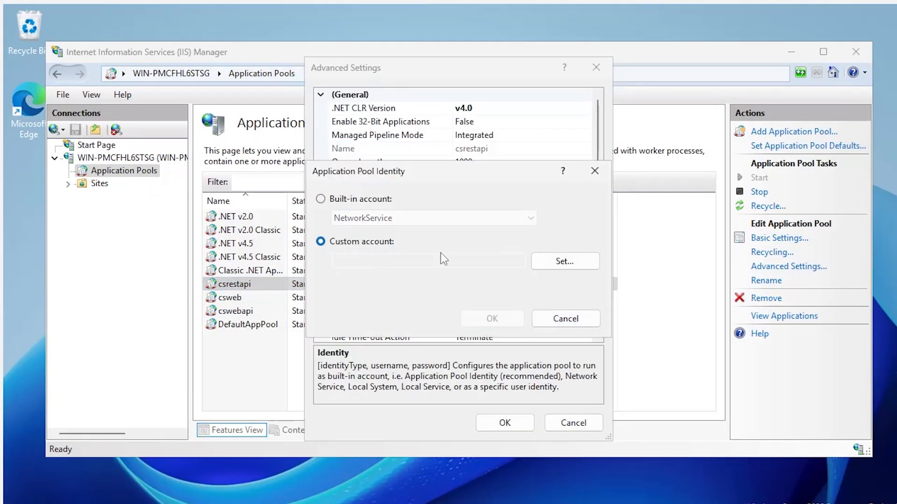
click(620, 281)
text(CORMANTCS\Administrator)
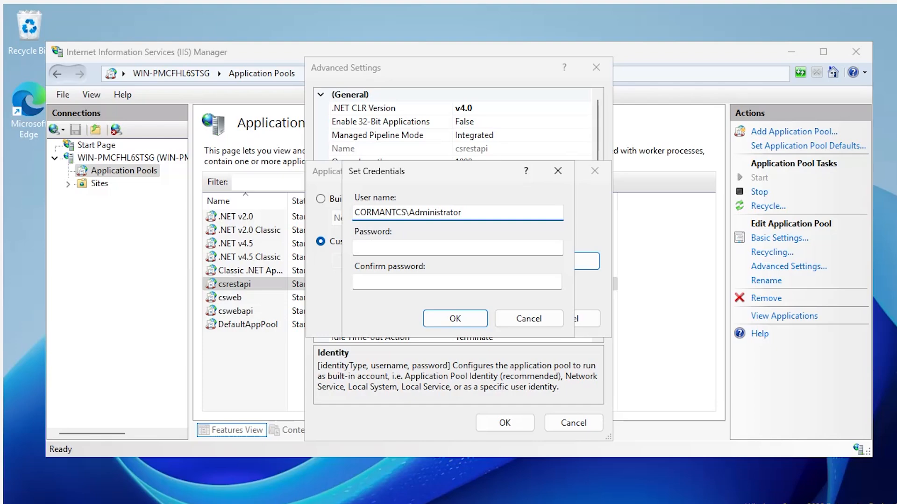
key(Tab)
text(•••••••••)
key(Tab)
text(•••••••••)
click(454, 320)
click(496, 320)
click(505, 422)
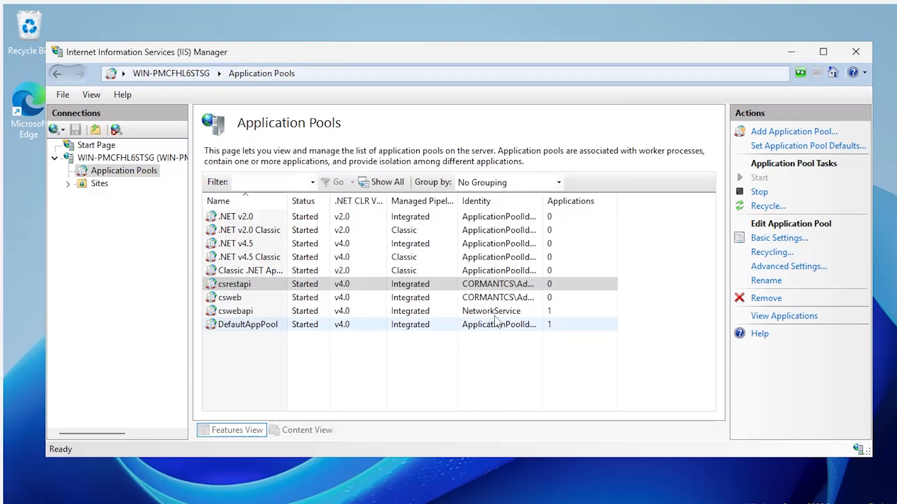
Set the cswebapi application pool's identity to the domain administrator custom account
click(490, 312)
click(789, 267)
click(510, 311)
click(586, 311)
click(321, 241)
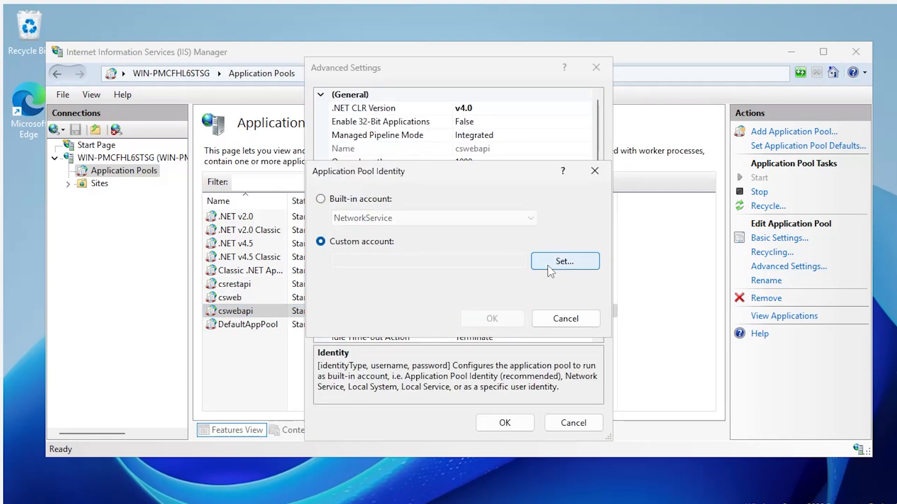
click(564, 261)
text(CORMANTCS\Administrator)
key(Tab)
text(•••••••••)
key(Tab)
text(•••••••••)
click(455, 319)
click(488, 317)
click(504, 422)
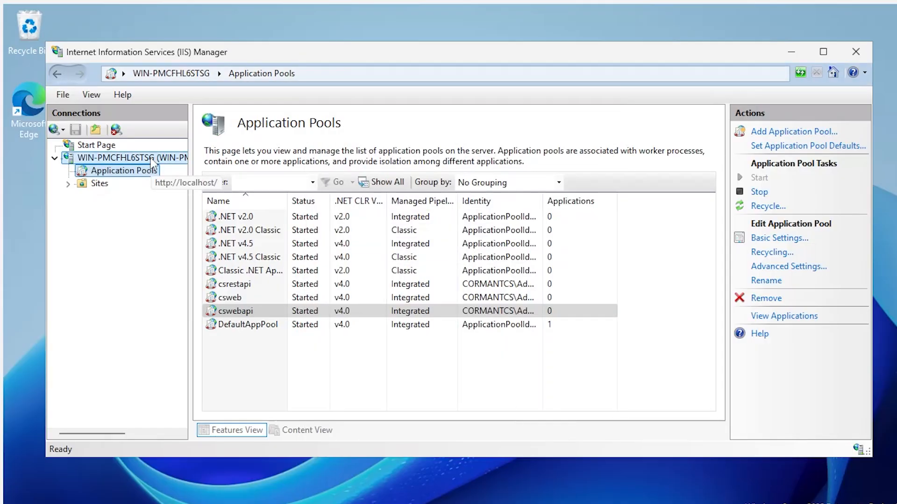
click(152, 159)
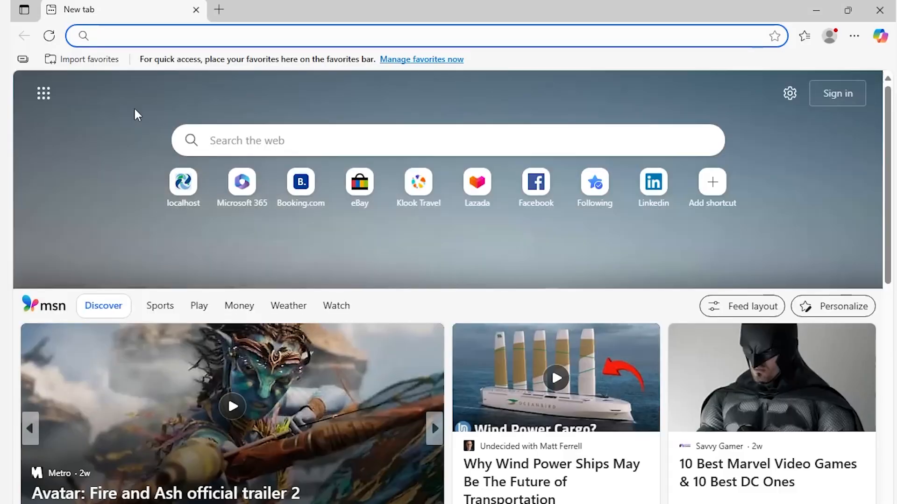
Load the Cormant-CS web address in Edge and log in with the administrator password
text(https://mydcim.cormant-cs.net/csweb)
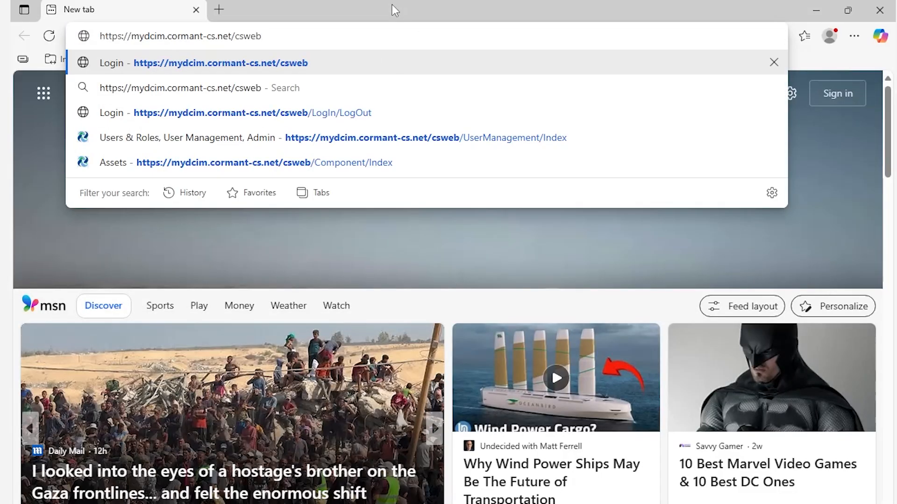
key(Return)
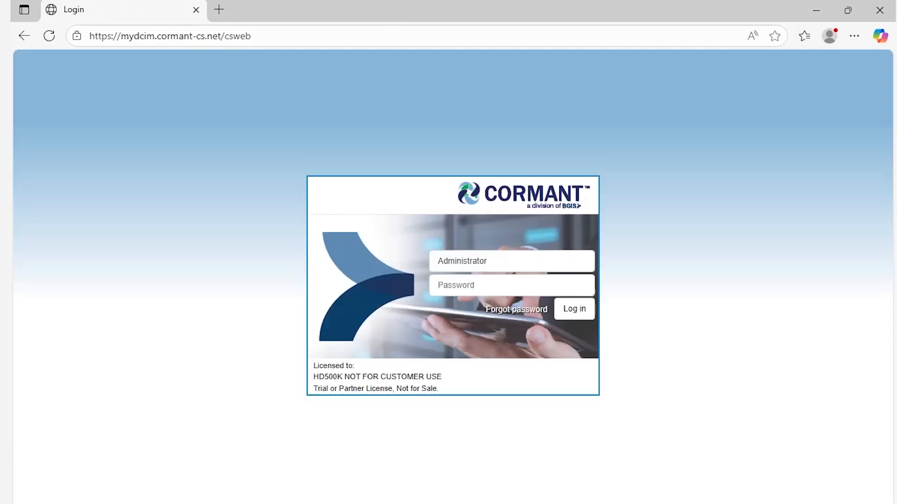
click(477, 287)
key(ctrl+v)
click(569, 313)
Replace the initial administrator password, decline saving it, and open the Assets page's asset tree
click(457, 148)
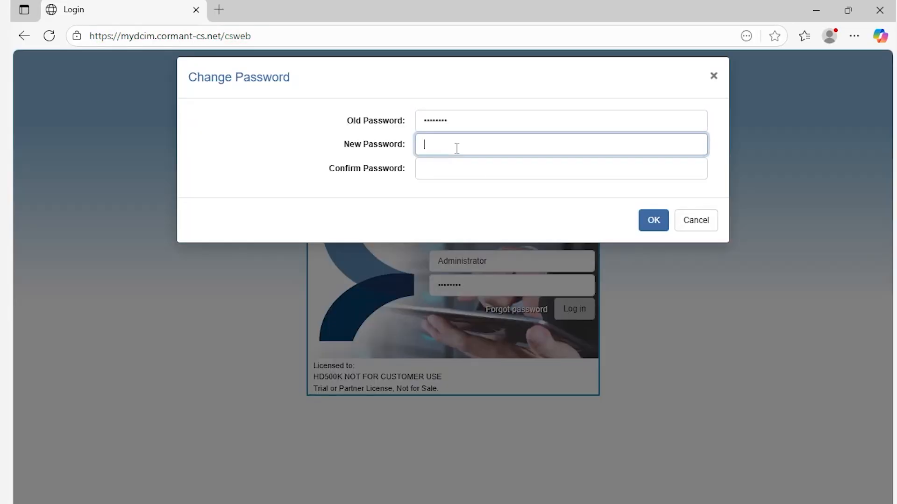
key(Tab)
key(Return)
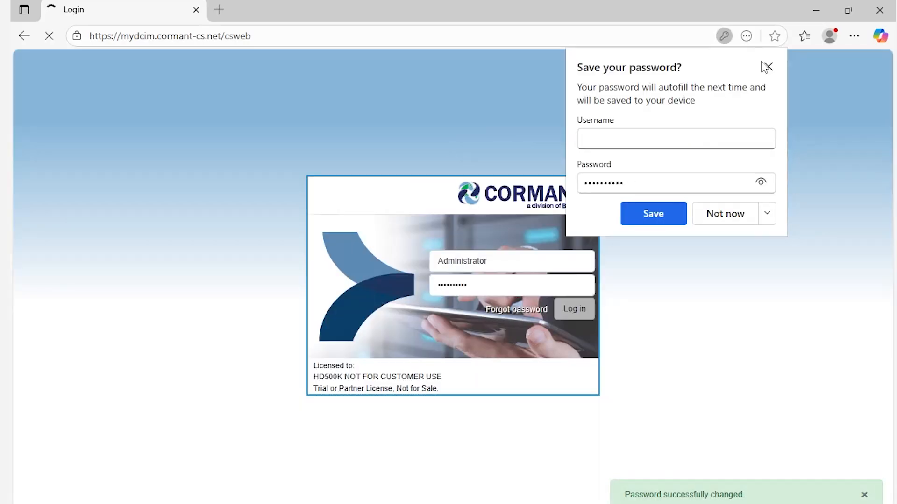
click(766, 66)
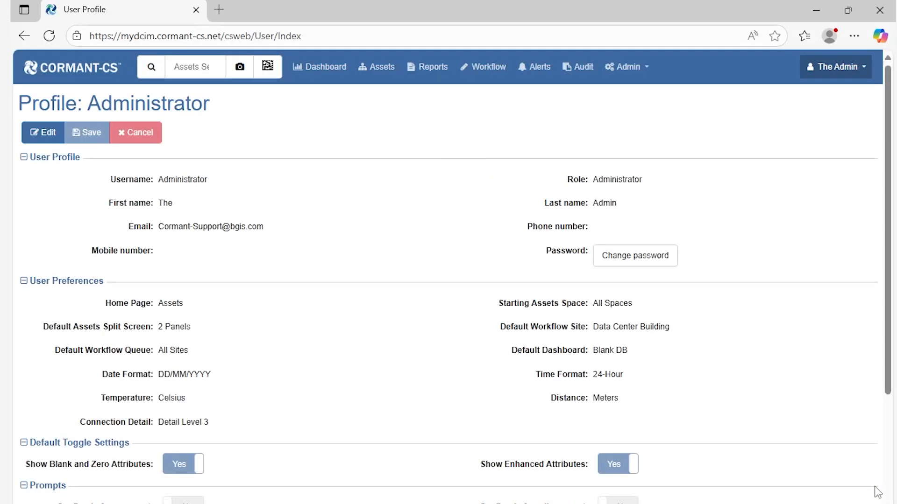
click(381, 71)
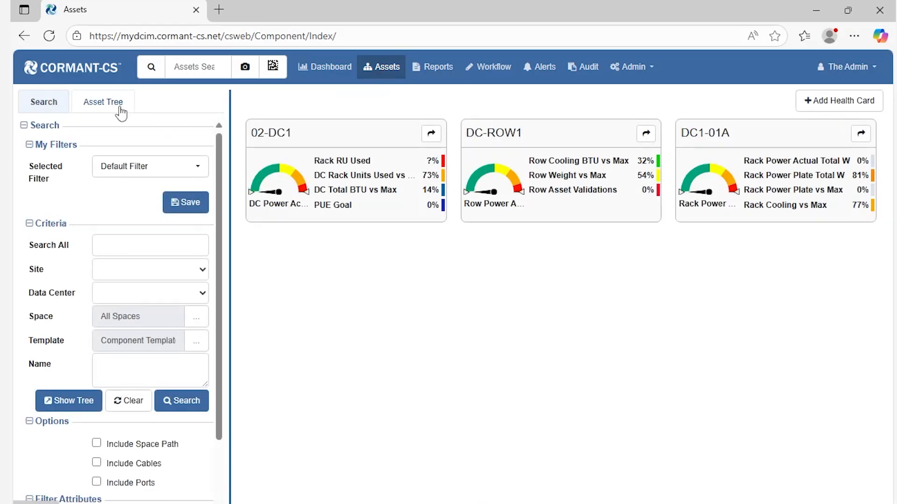
click(104, 102)
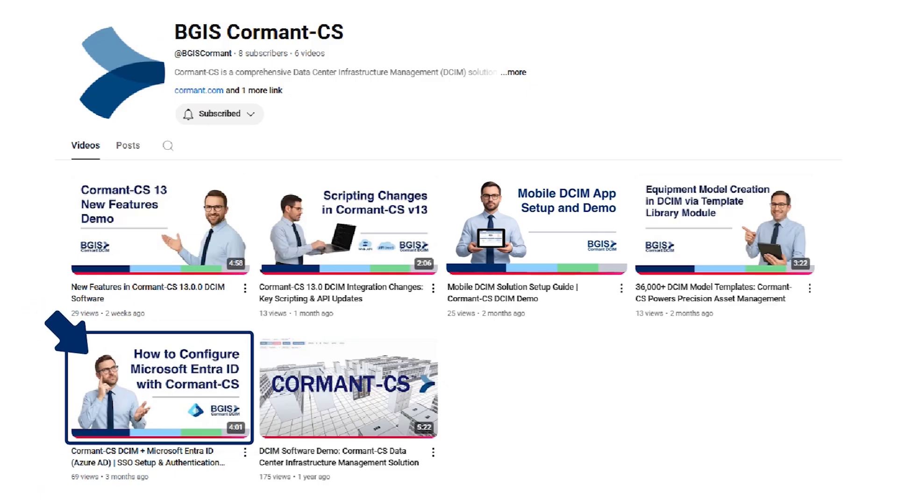